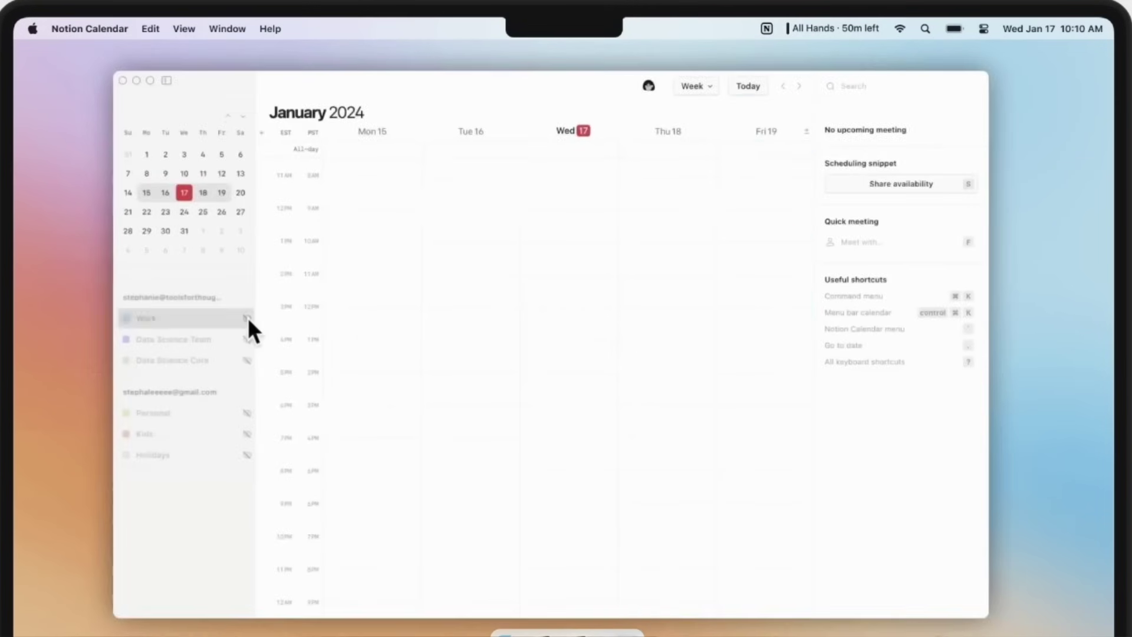
Show the Work, Data Science Team, Data Science Core, Personal, Kids and Holidays calendars.
{"action": "left_click", "coordinate": [248, 317]}
{"action": "left_click", "coordinate": [247, 339]}
{"action": "left_click", "coordinate": [247, 360]}
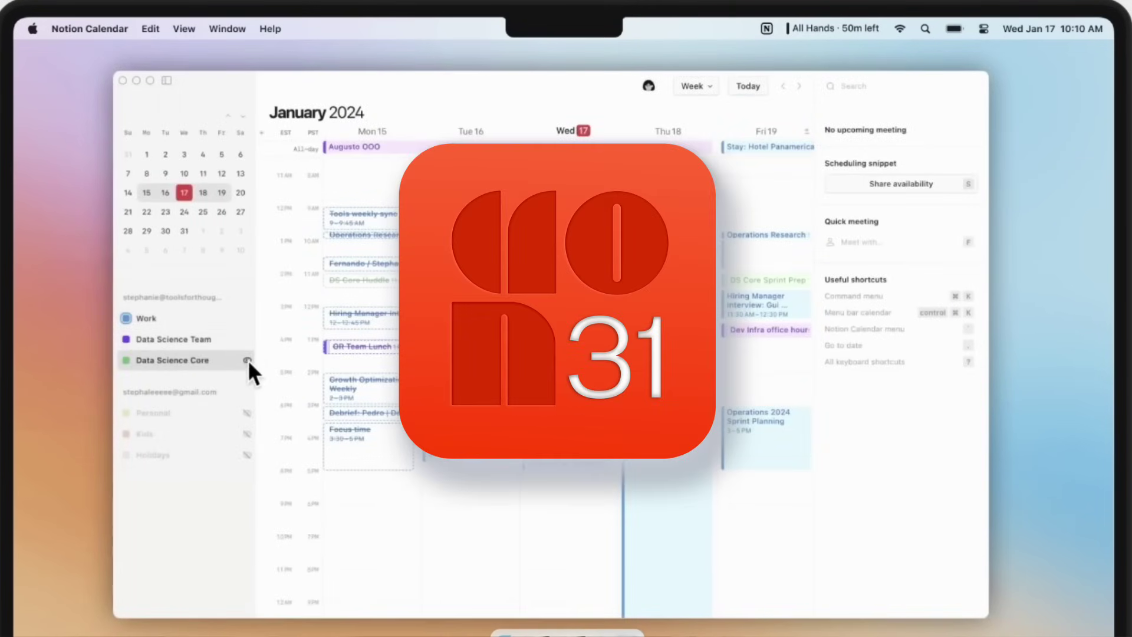
{"action": "left_click", "coordinate": [247, 412]}
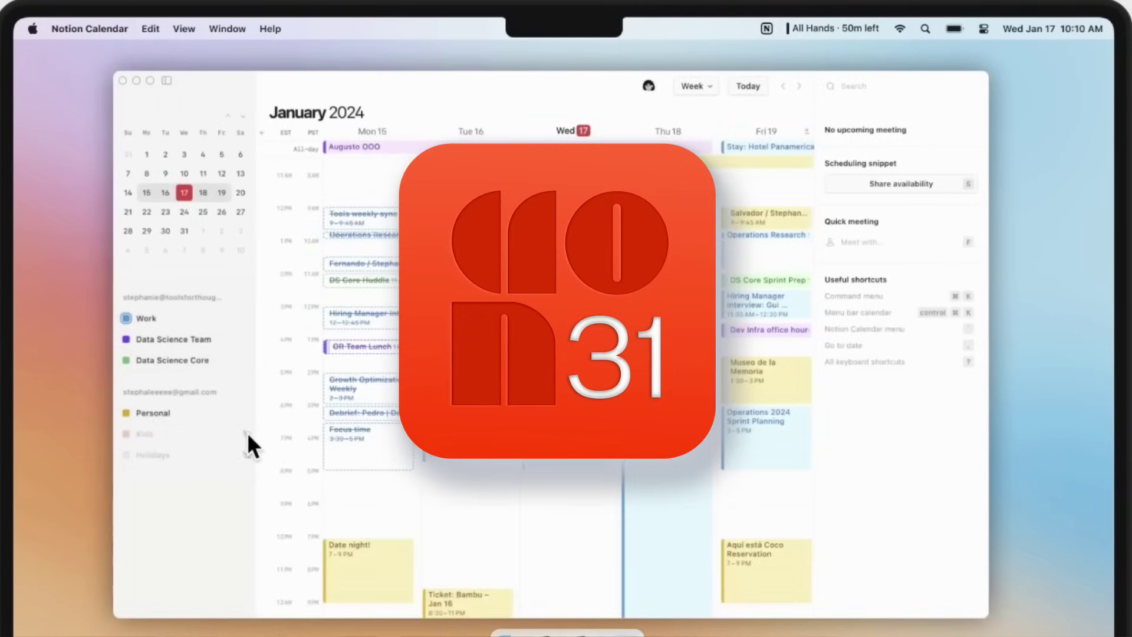
{"action": "left_click", "coordinate": [247, 433]}
{"action": "left_click", "coordinate": [247, 454]}
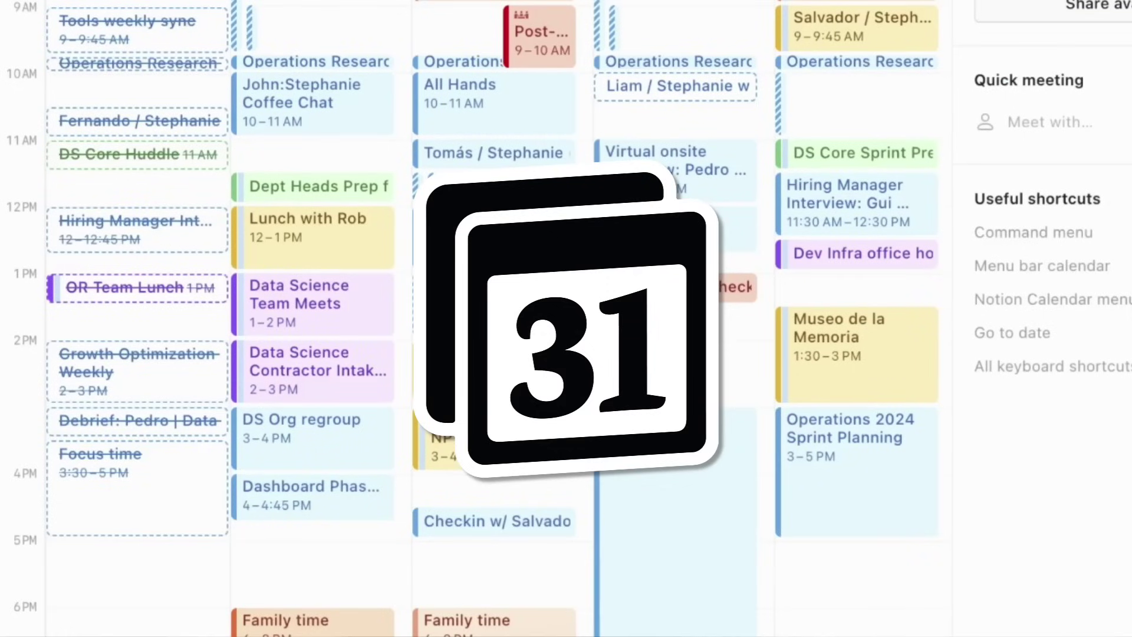
Block one event's time on the calendar as busy.
{"action": "right_click", "coordinate": [546, 388]}
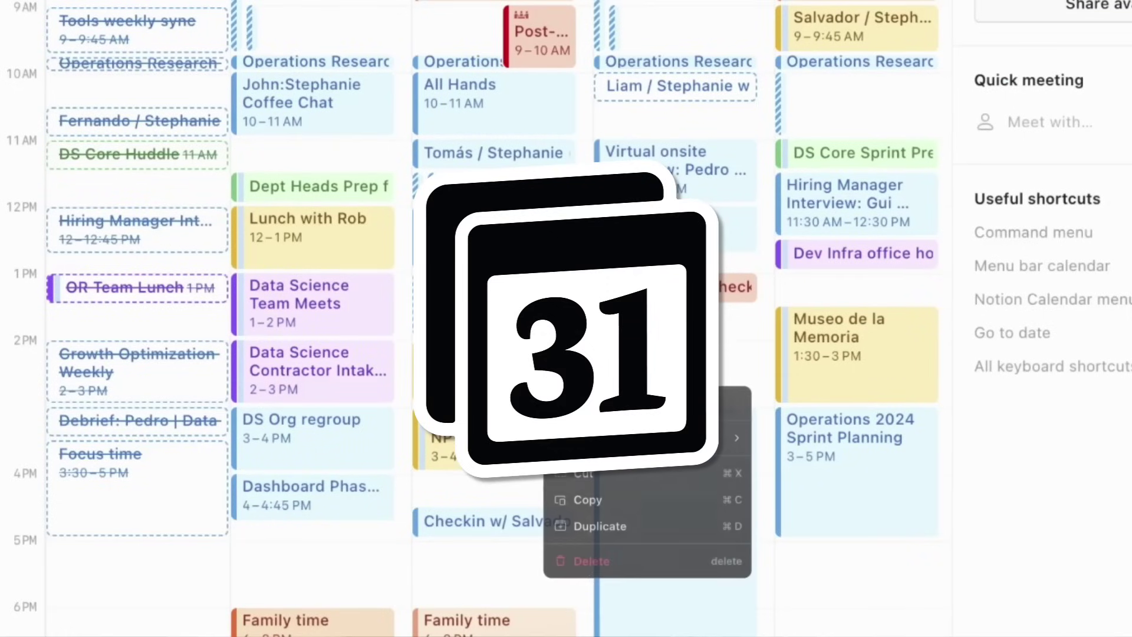
{"action": "mouse_move", "coordinate": [708, 437]}
{"action": "left_click", "coordinate": [847, 464]}
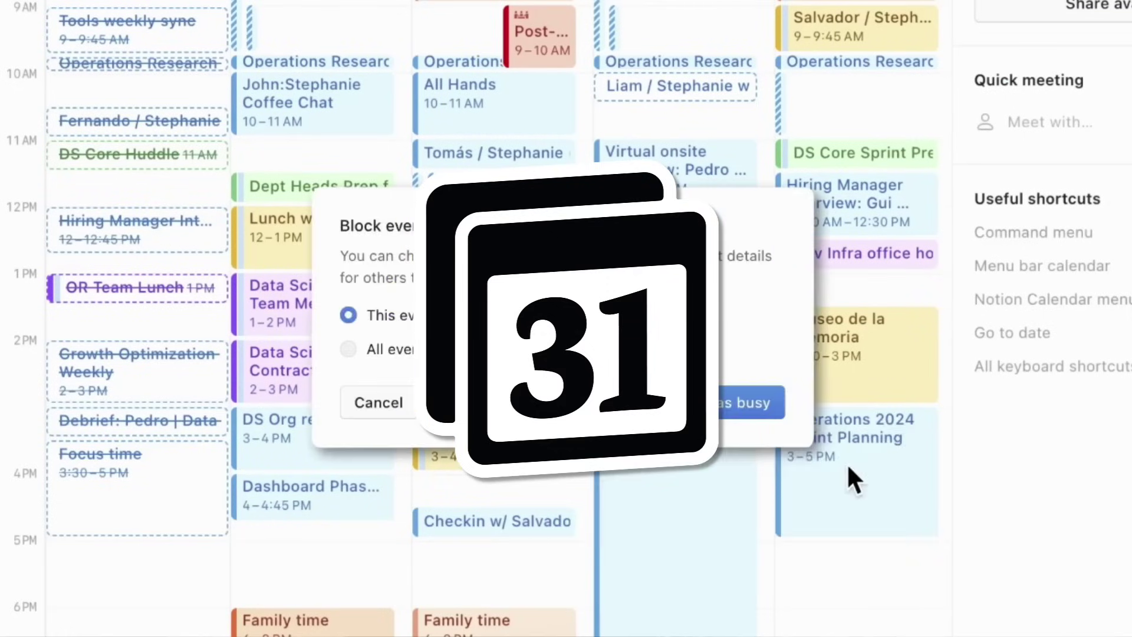
{"action": "left_click", "coordinate": [732, 404]}
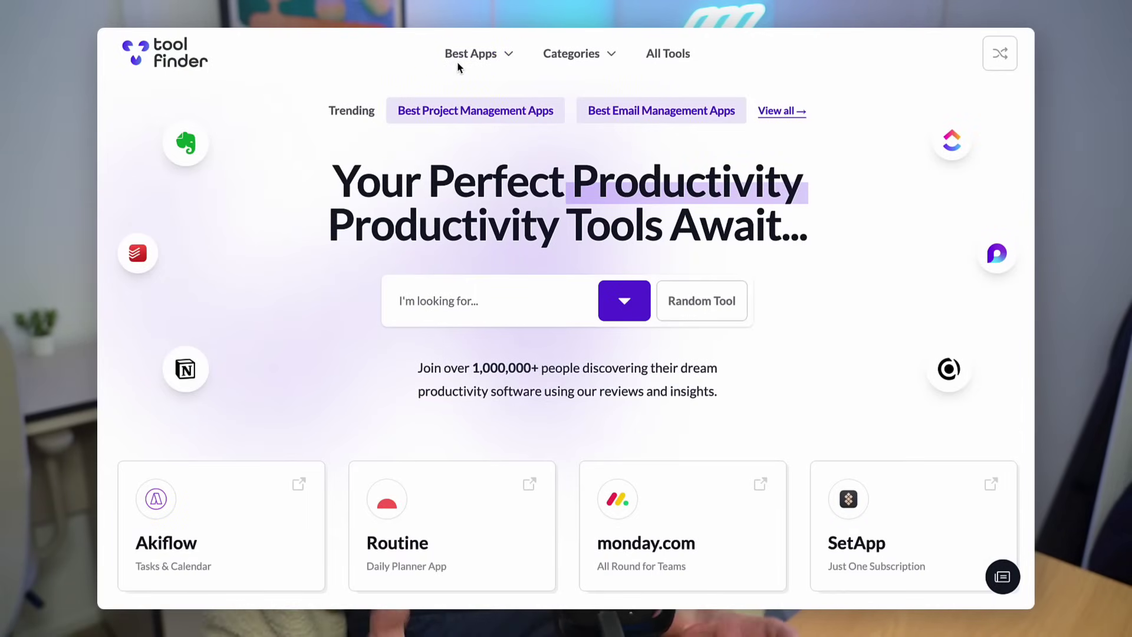
Open the '10 Best To Do Lists Apps' article from Tool Finder's Best Apps menu.
{"action": "left_click", "coordinate": [472, 55]}
{"action": "left_click", "coordinate": [454, 246]}
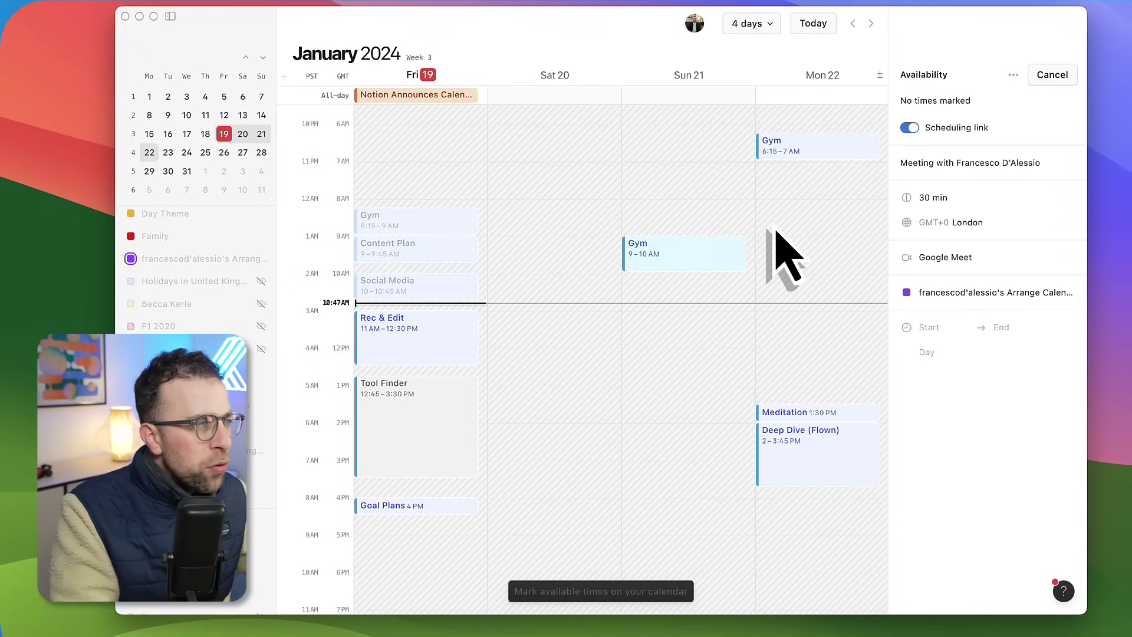
Mark four Saturday Jan 20 slots starting 10:45 AM, trying Family and SEO Content before keeping Arrange.
{"action": "mouse_move", "coordinate": [607, 302]}
{"action": "left_mouse_down"}
{"action": "mouse_move", "coordinate": [563, 374]}
{"action": "mouse_move", "coordinate": [563, 430]}
{"action": "left_mouse_up"}
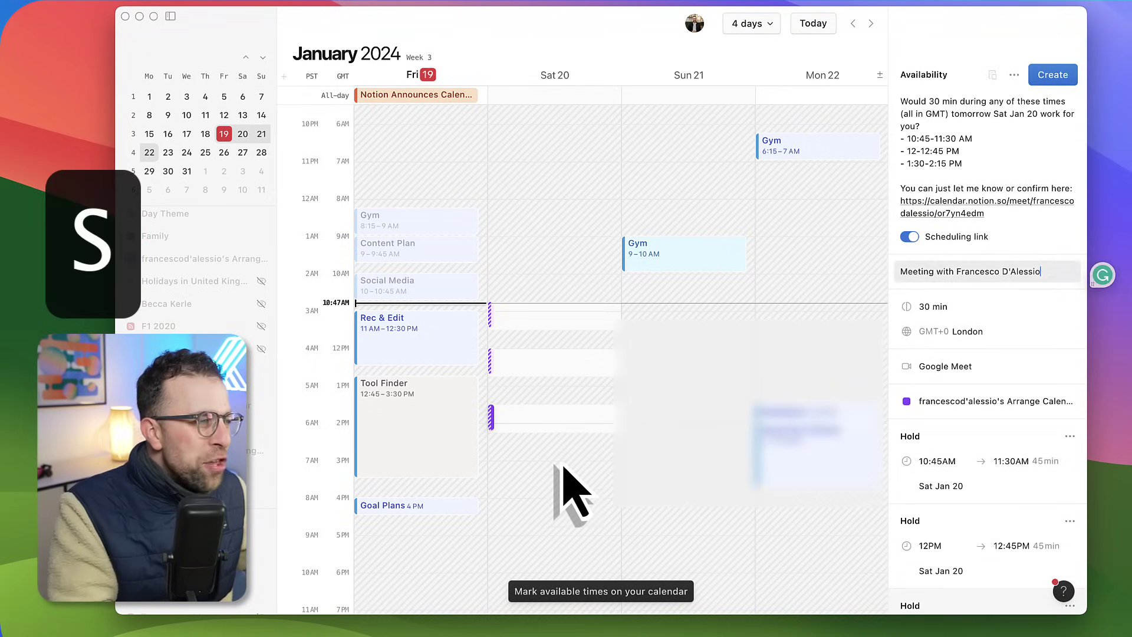
{"action": "left_click_drag", "start_coordinate": [563, 470], "coordinate": [563, 487]}
{"action": "left_click", "coordinate": [980, 415]}
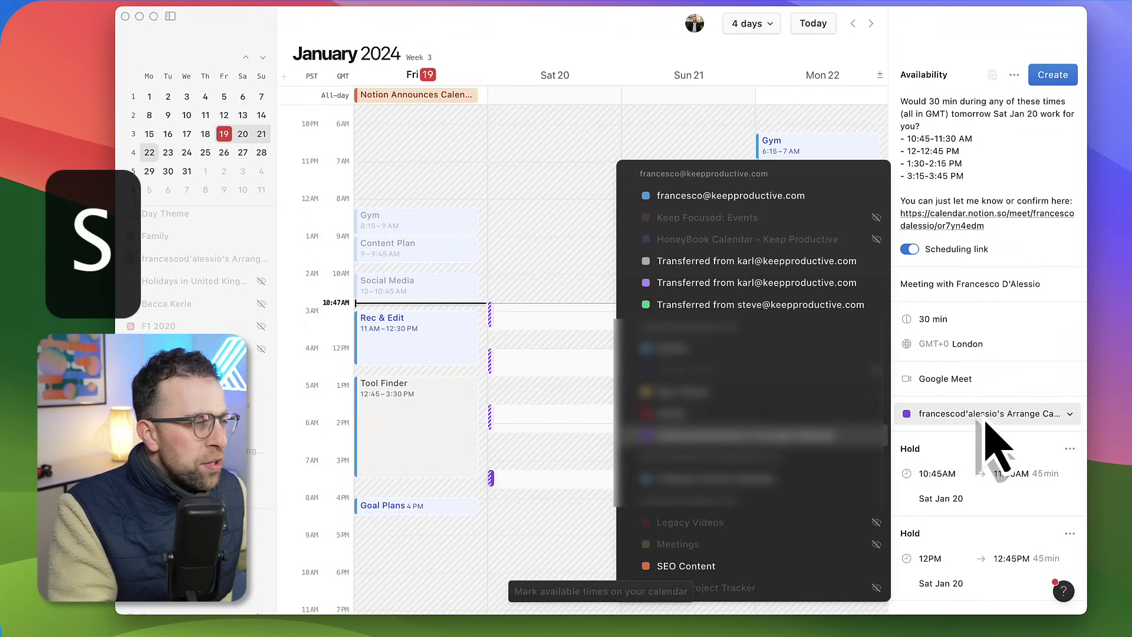
{"action": "left_click", "coordinate": [767, 283]}
{"action": "left_click", "coordinate": [790, 414]}
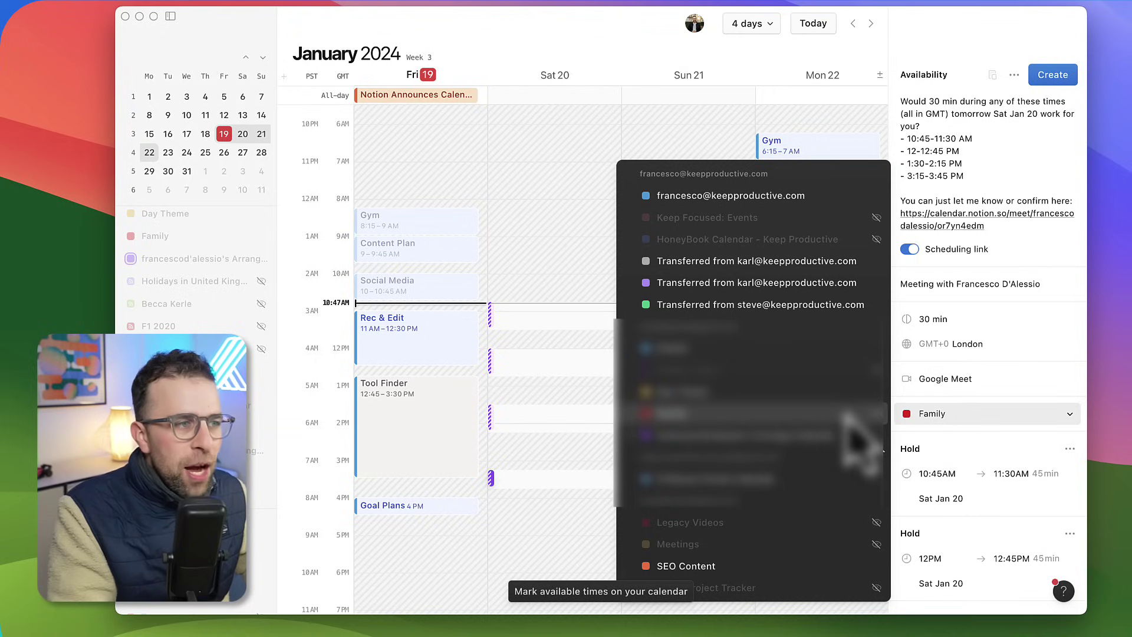
{"action": "left_click", "coordinate": [793, 567]}
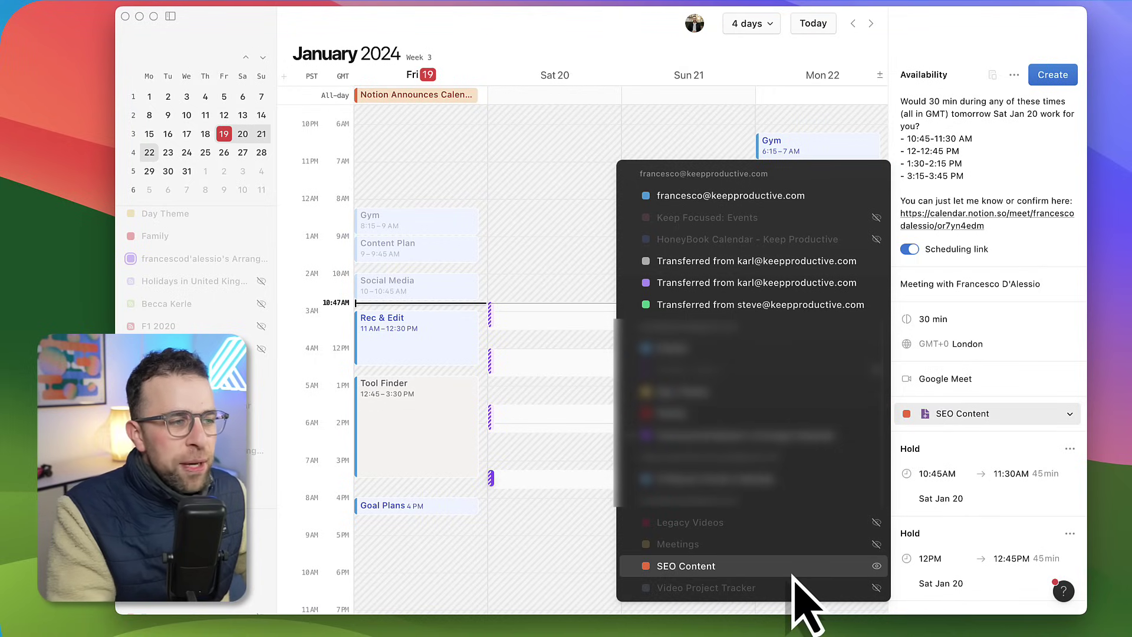
{"action": "left_click", "coordinate": [793, 581]}
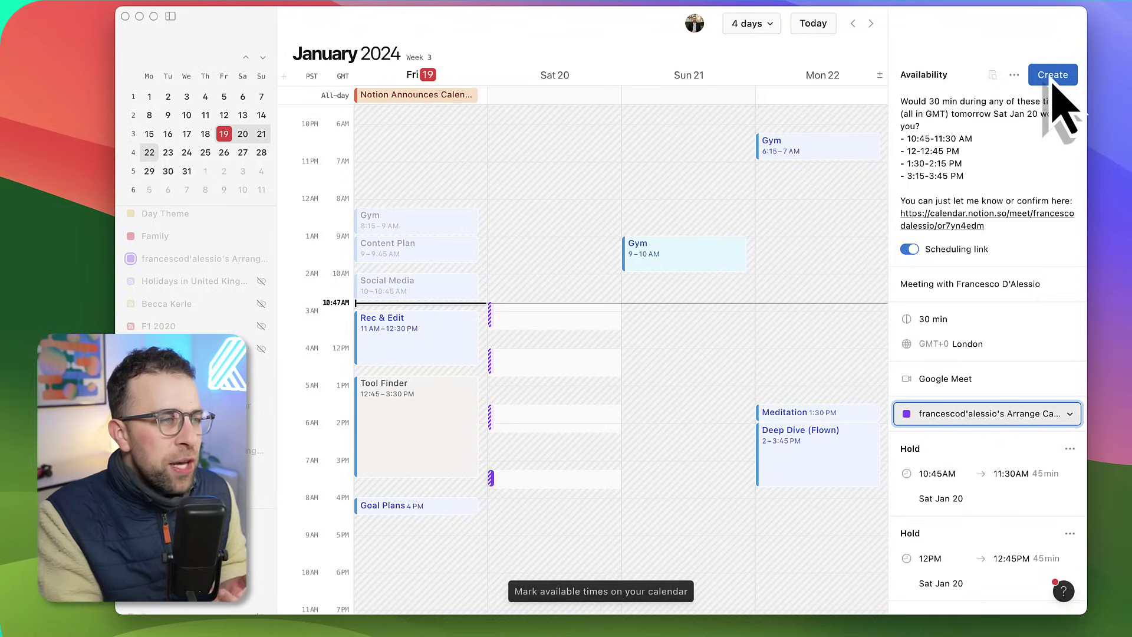
Create the availability share with the four Saturday holds and review the listed slots.
{"action": "left_click", "coordinate": [1053, 80]}
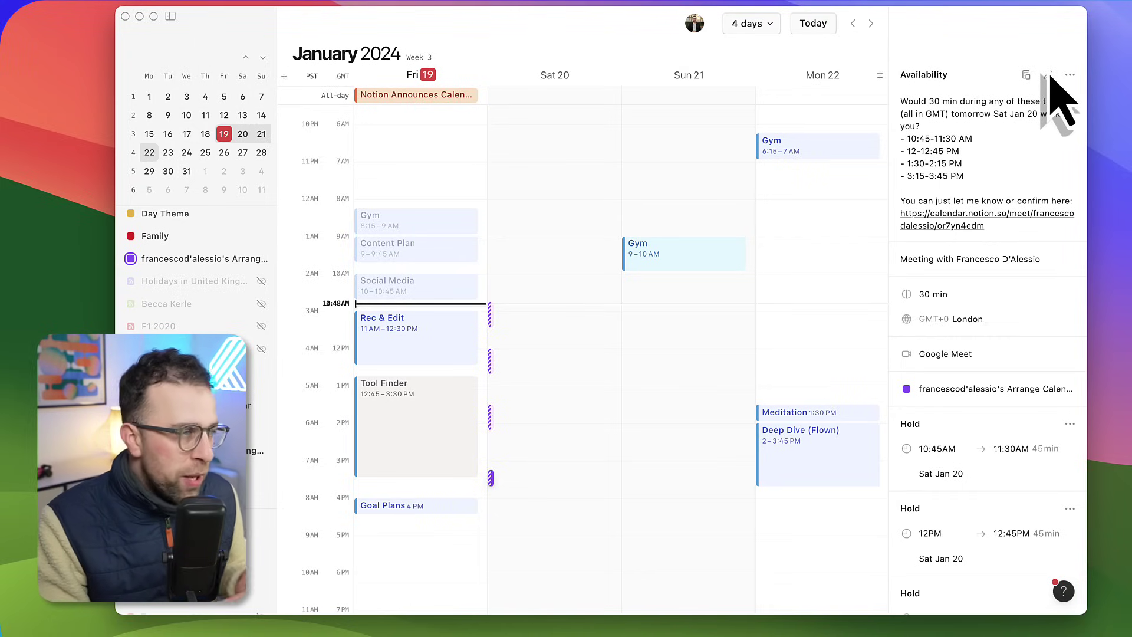
{"action": "scroll", "coordinate": [1010, 436], "scroll_direction": "down", "scroll_amount": 5}
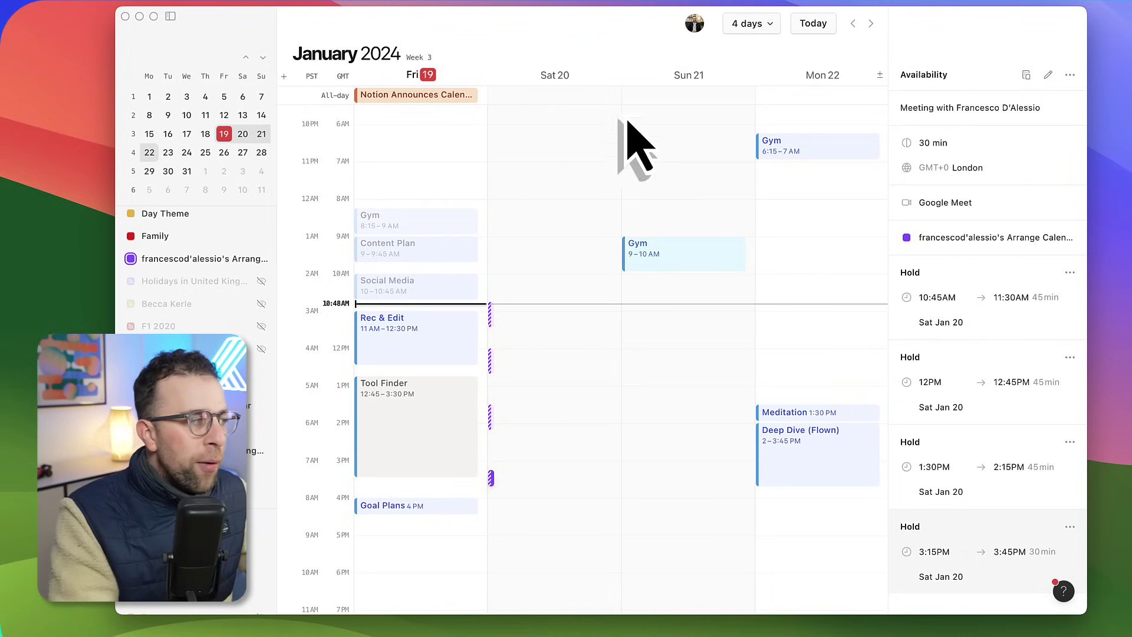
{"action": "left_click", "coordinate": [754, 29]}
Set the calendar's number of days to 3, showing Fri Jan 19 through Sun Jan 21.
{"action": "mouse_move", "coordinate": [819, 133]}
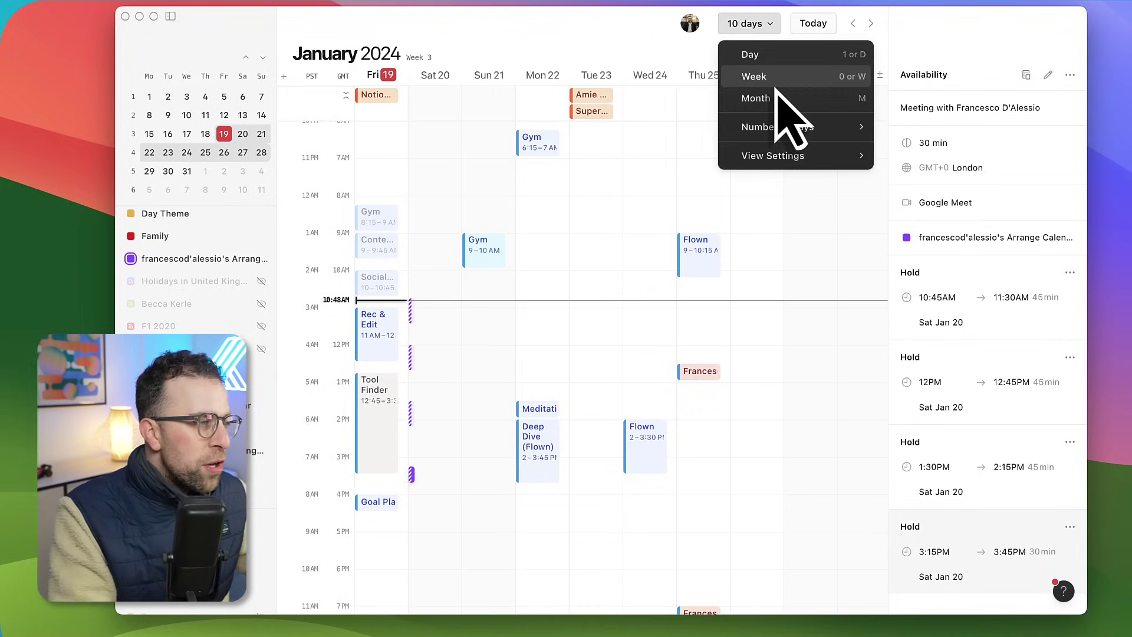
{"action": "mouse_move", "coordinate": [788, 133]}
{"action": "left_click", "coordinate": [935, 147]}
{"action": "scroll", "coordinate": [764, 255], "scroll_direction": "up", "scroll_amount": 1}
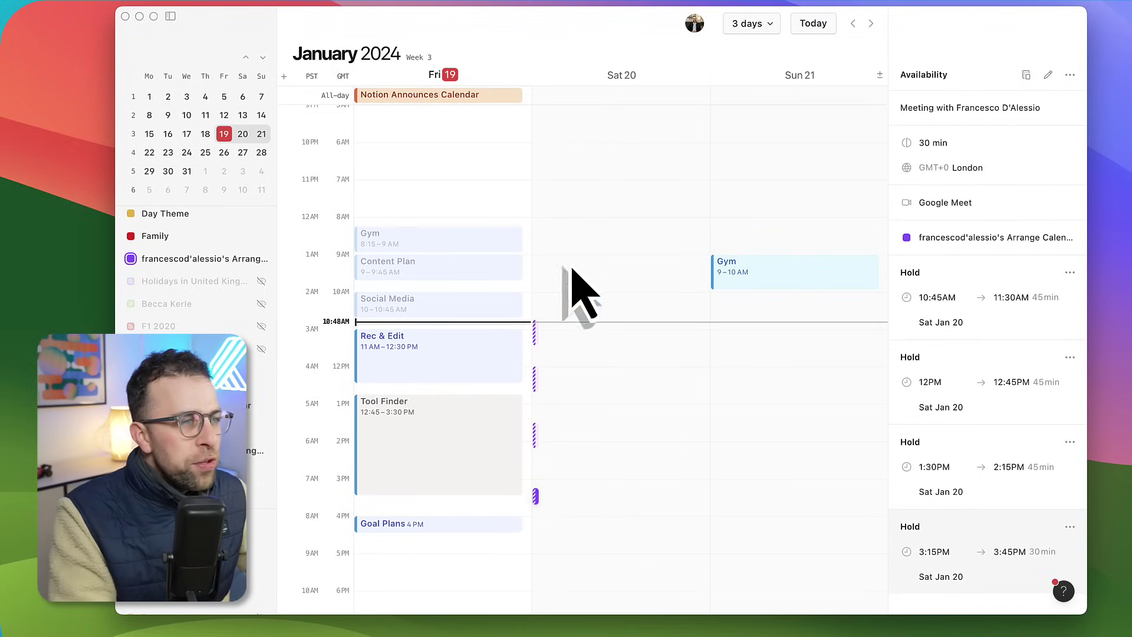
{"action": "scroll", "coordinate": [204, 307], "scroll_direction": "up", "scroll_amount": 1}
{"action": "scroll", "coordinate": [203, 307], "scroll_direction": "up", "scroll_amount": 3}
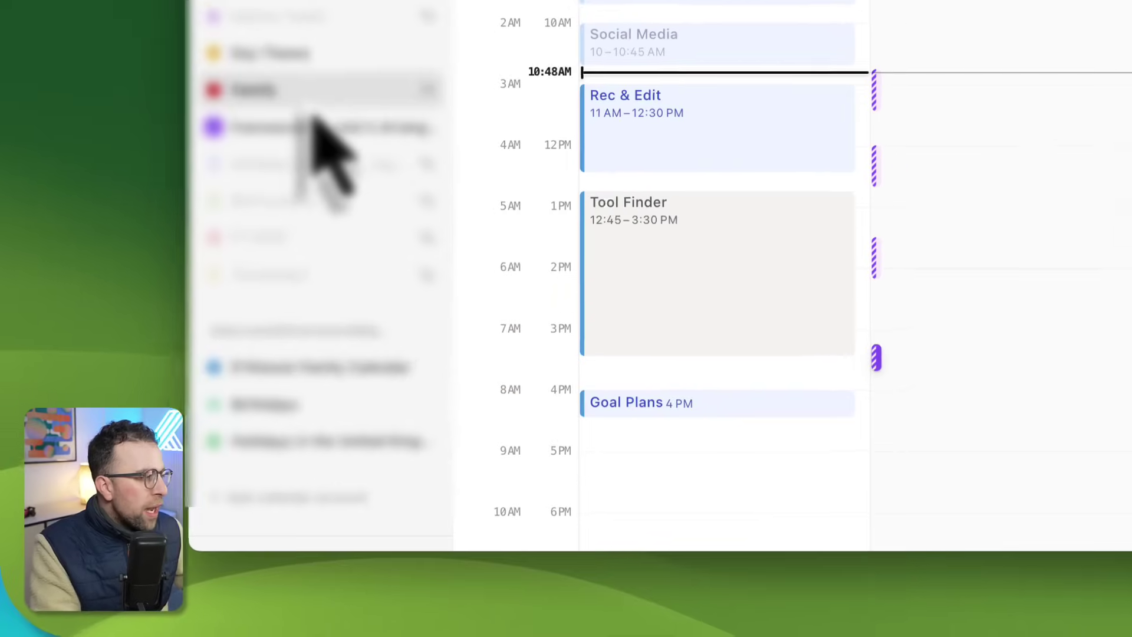
Scroll down the sidebar calendar list.
{"action": "scroll", "coordinate": [329, 142], "scroll_direction": "down", "scroll_amount": 10}
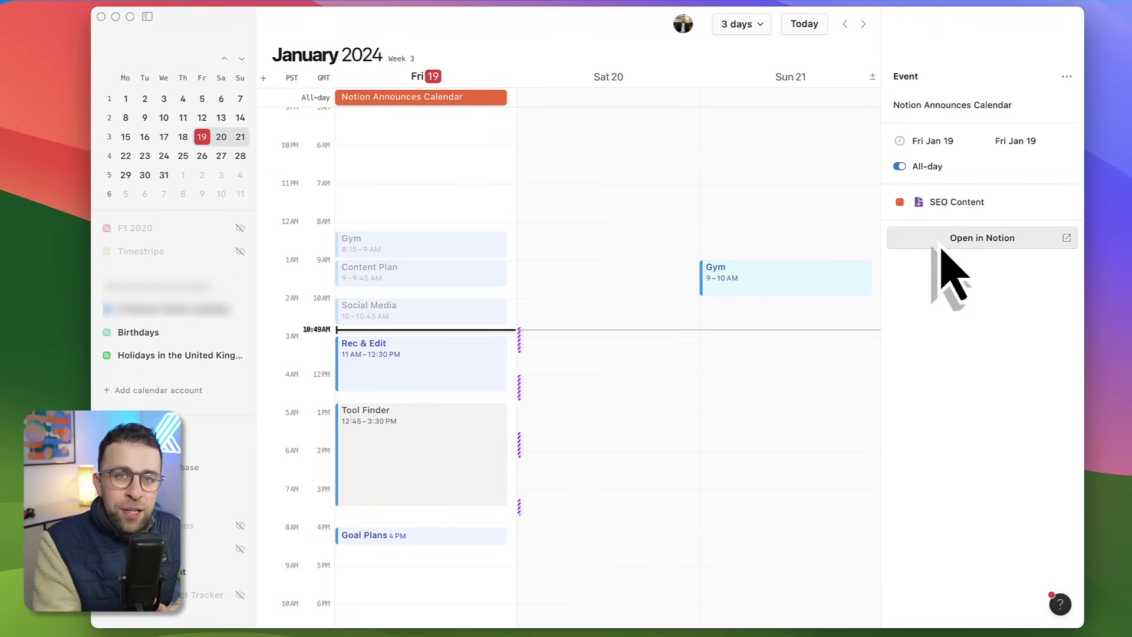
View the Notion Announces Calendar page in Notion, then close the browser showing YouTube Schedule.
{"action": "left_click", "coordinate": [944, 242]}
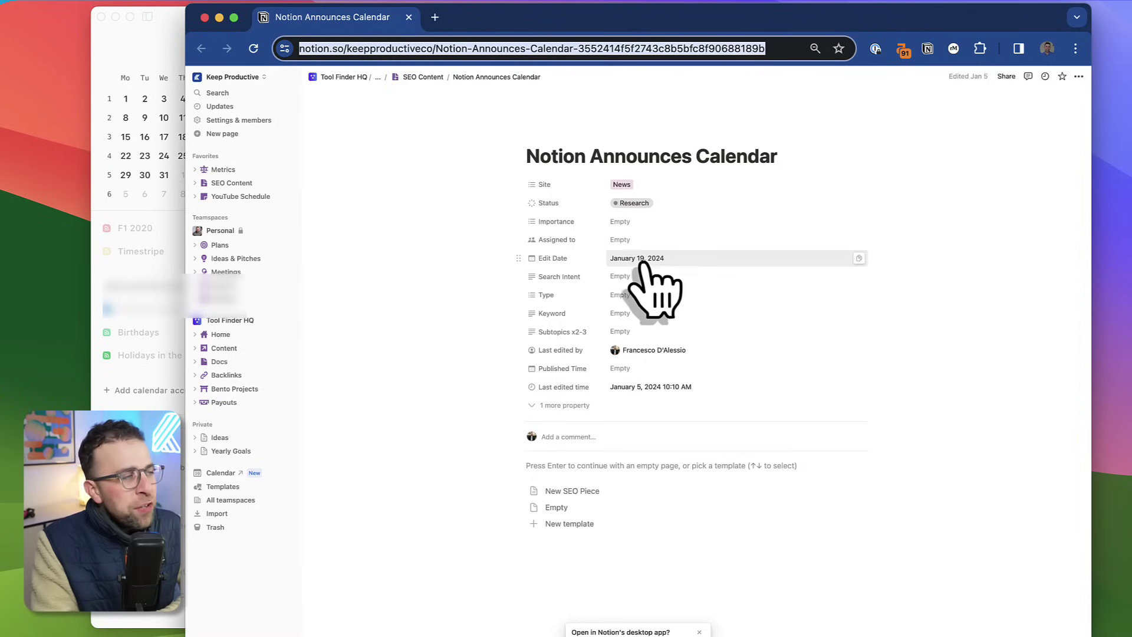
{"action": "left_click", "coordinate": [219, 17]}
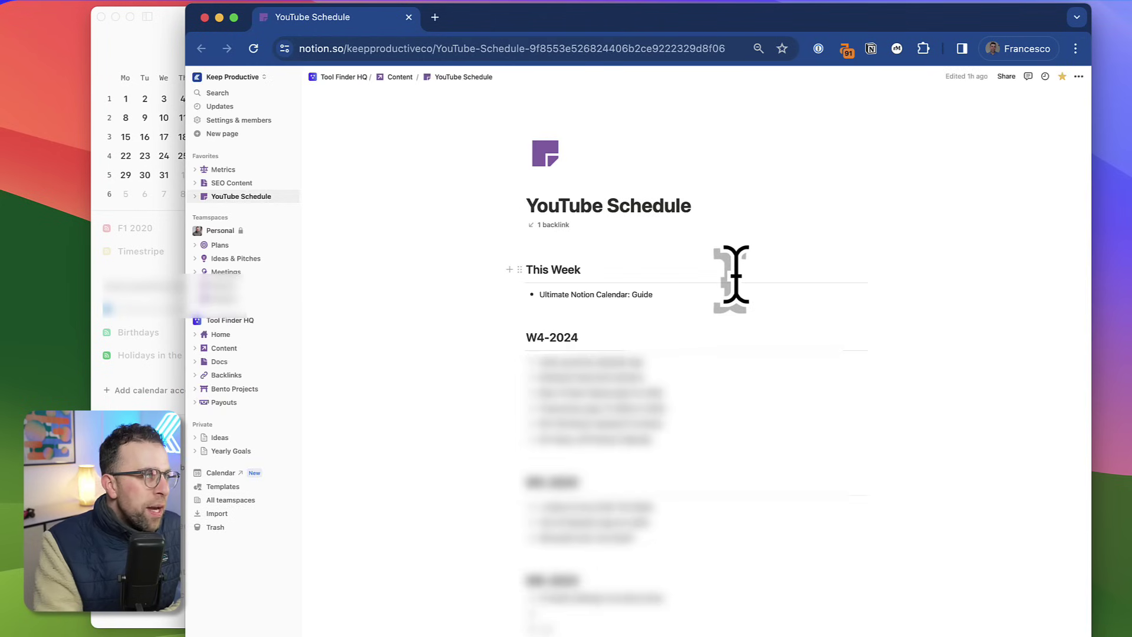
{"action": "left_click", "coordinate": [409, 17]}
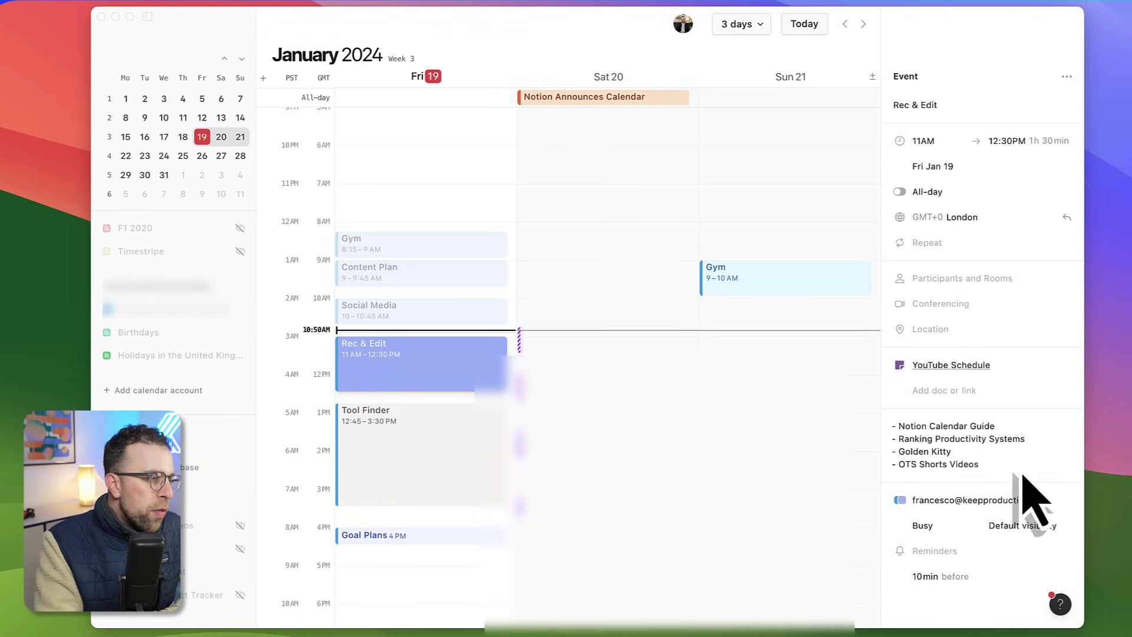
{"action": "left_click", "coordinate": [964, 390]}
{"action": "mouse_move", "coordinate": [825, 583]}
{"action": "left_click", "coordinate": [944, 578]}
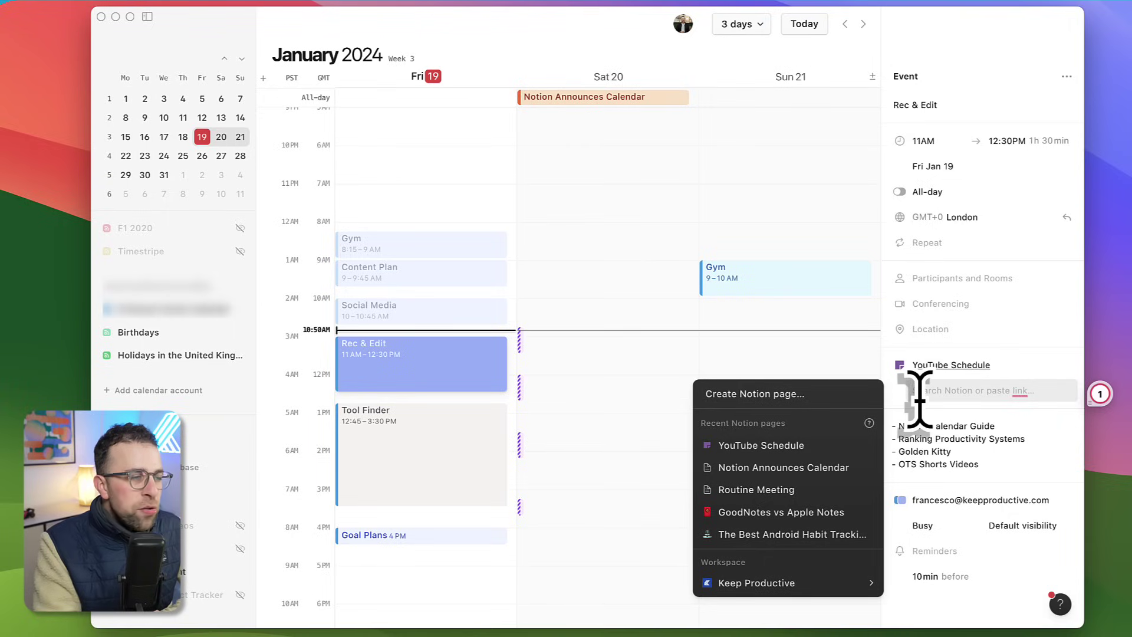
{"action": "type", "text": "ss"}
{"action": "type", "text": "o content"}
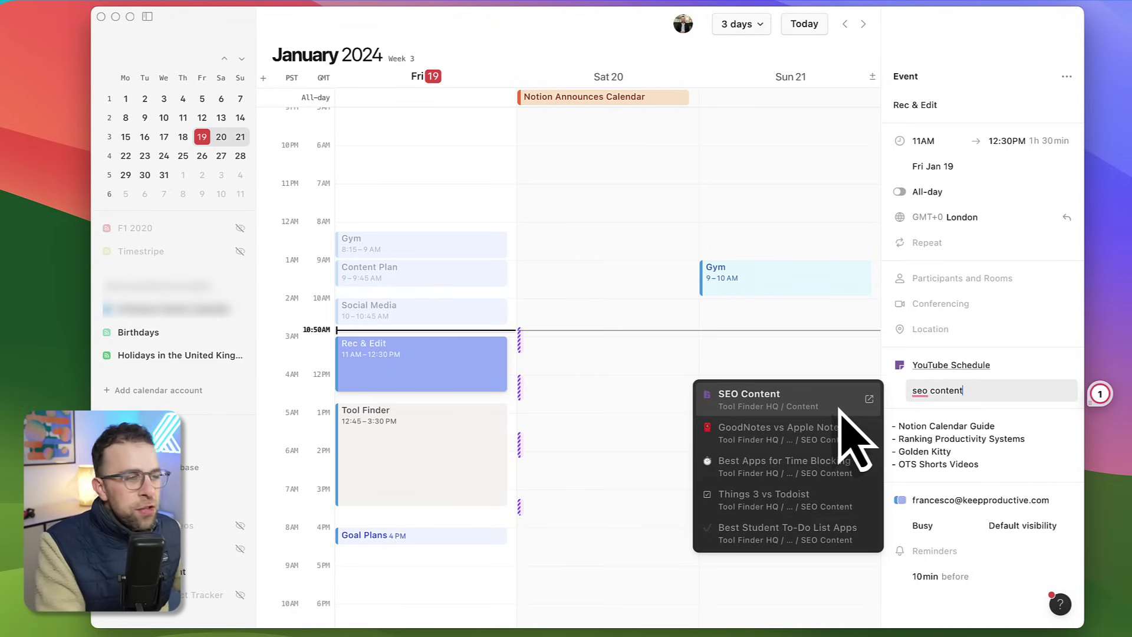
{"action": "key", "text": "BackSpace"}
{"action": "key", "text": "Escape"}
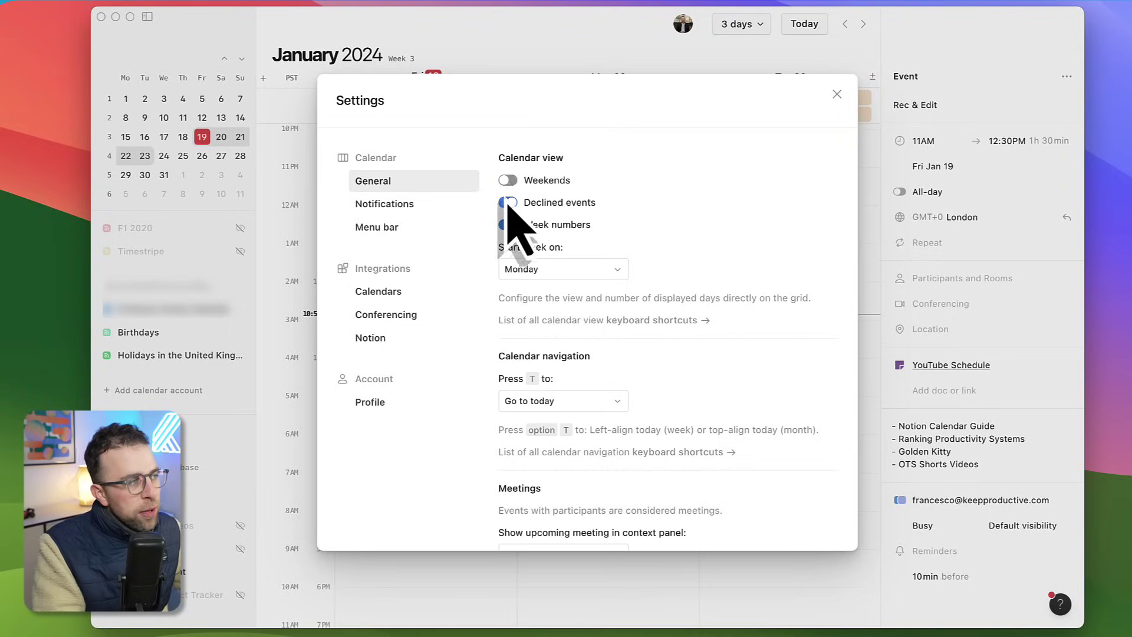
Hide declined events and keep the theme on Light mode after trying Dark mode.
{"action": "left_click", "coordinate": [510, 212]}
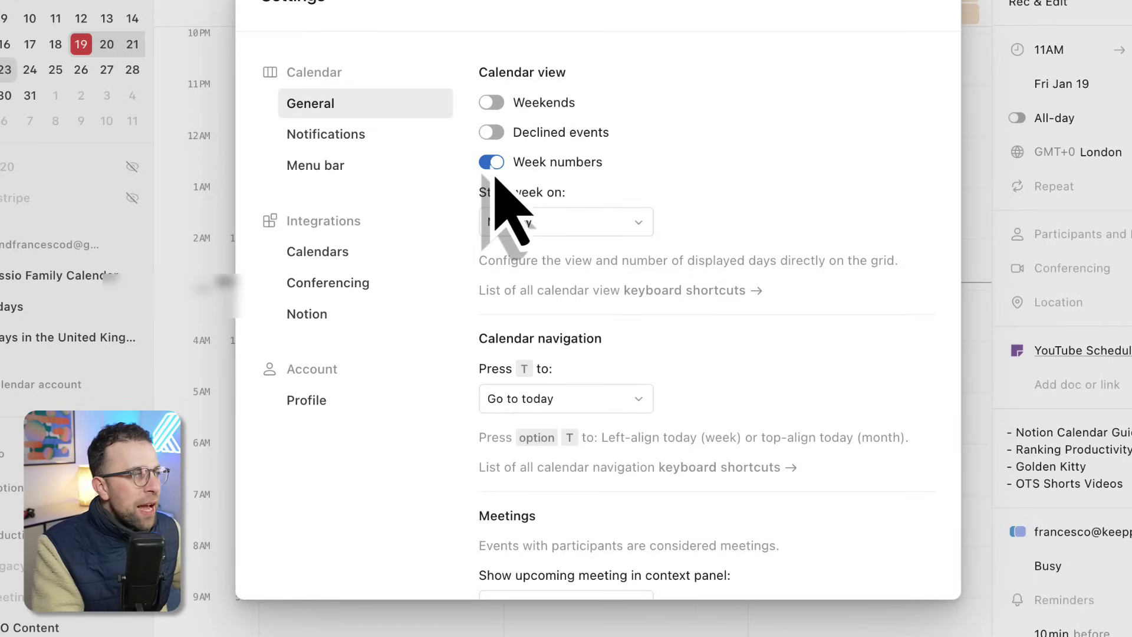
{"action": "scroll", "coordinate": [610, 235], "scroll_direction": "down", "scroll_amount": 3}
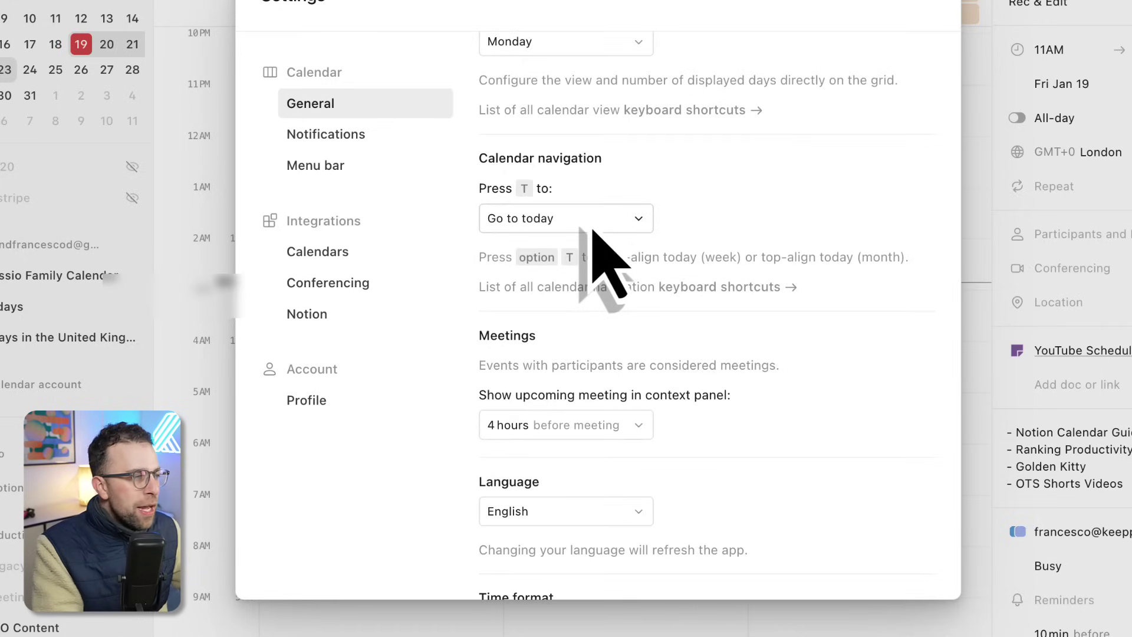
{"action": "scroll", "coordinate": [566, 354], "scroll_direction": "down", "scroll_amount": 4}
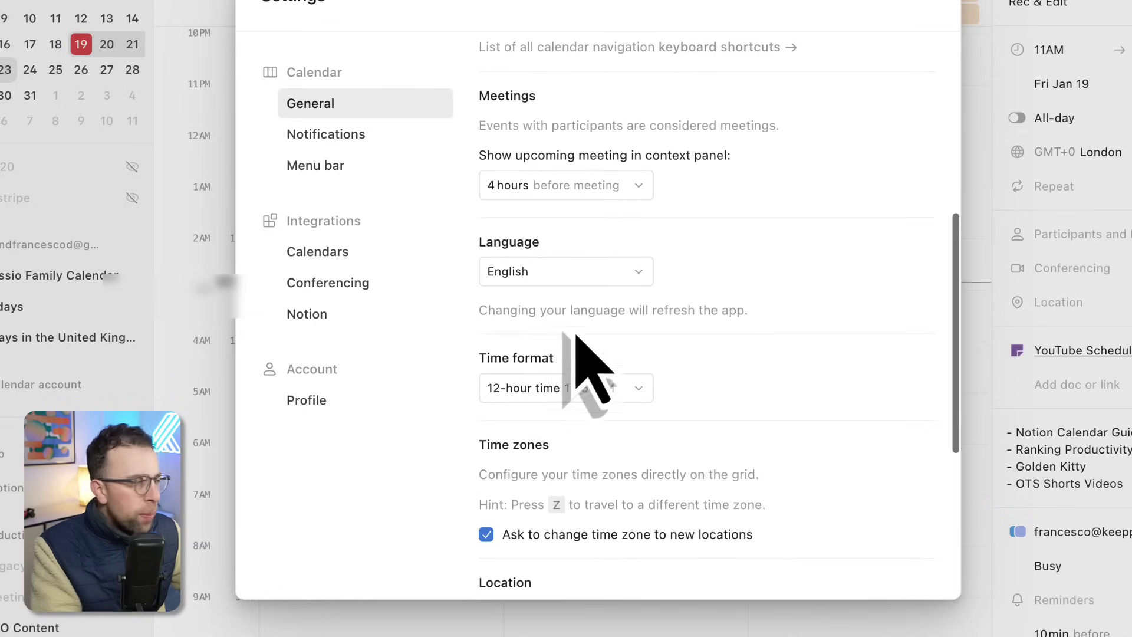
{"action": "scroll", "coordinate": [558, 437], "scroll_direction": "down", "scroll_amount": 4}
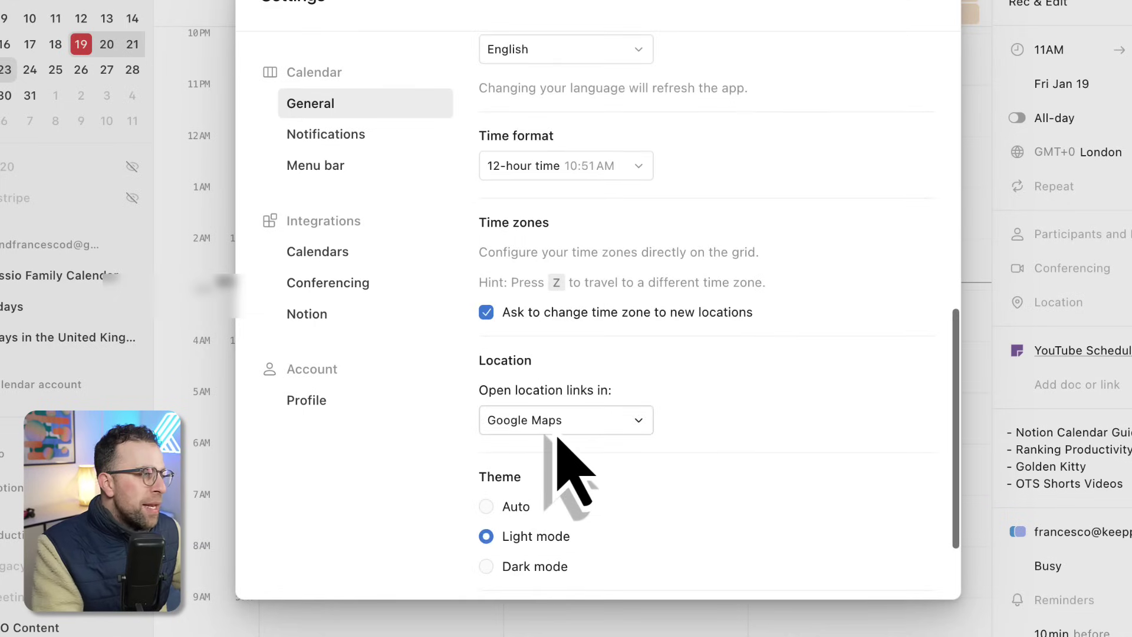
{"action": "scroll", "coordinate": [559, 439], "scroll_direction": "down", "scroll_amount": 2}
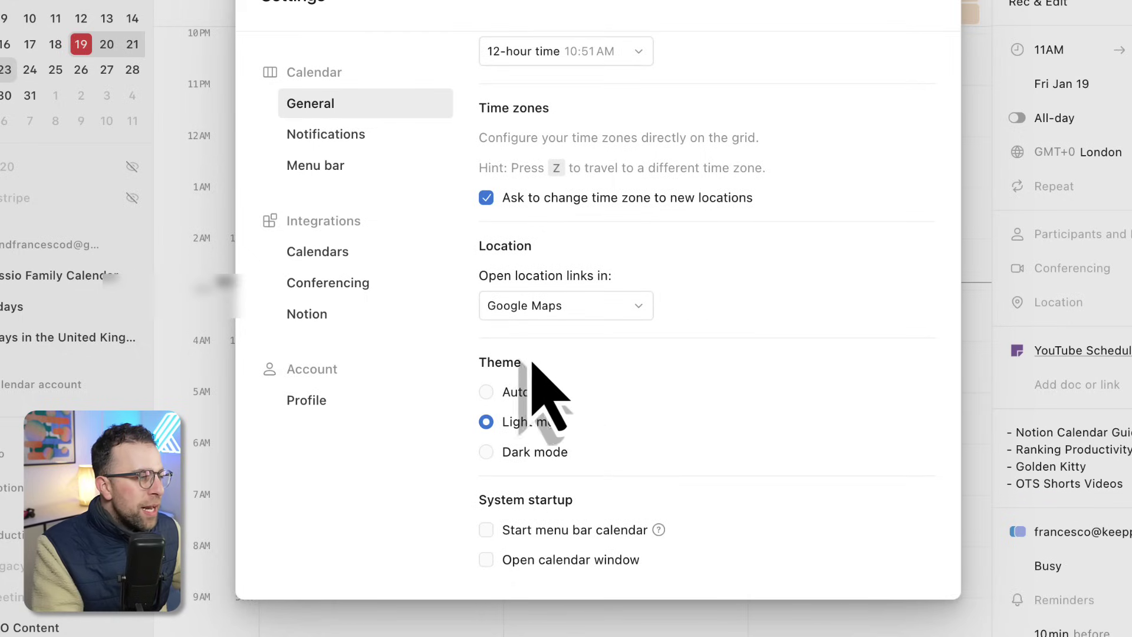
{"action": "scroll", "coordinate": [538, 303], "scroll_direction": "up", "scroll_amount": 1}
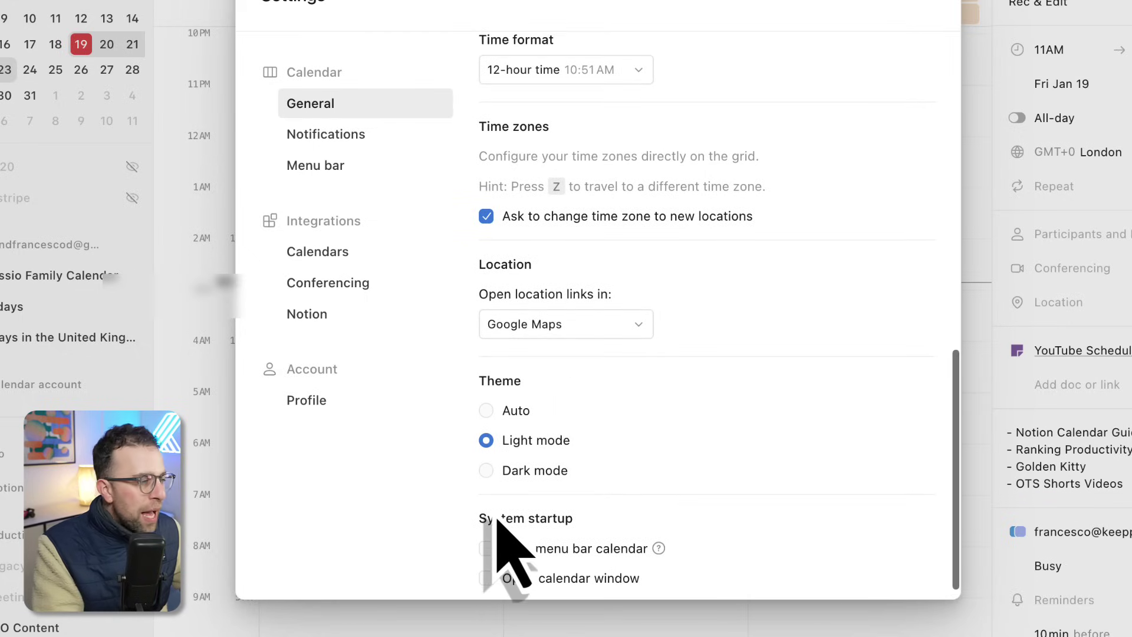
{"action": "left_click", "coordinate": [485, 470]}
{"action": "left_click", "coordinate": [487, 441]}
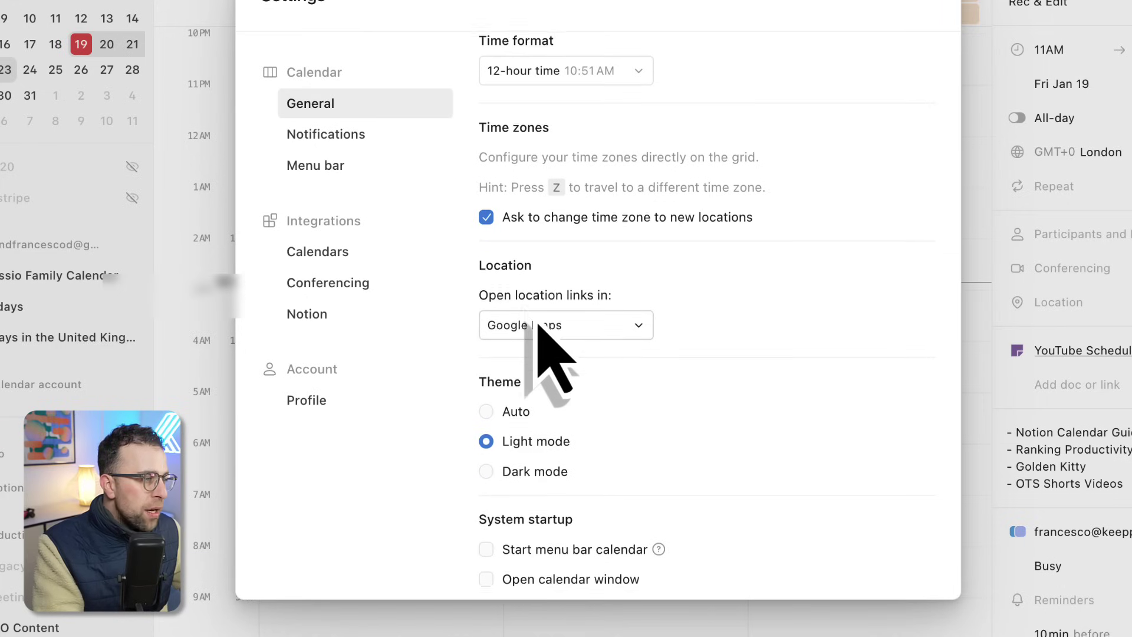
Look through the Notifications and Menu bar calendar settings.
{"action": "left_click", "coordinate": [326, 134]}
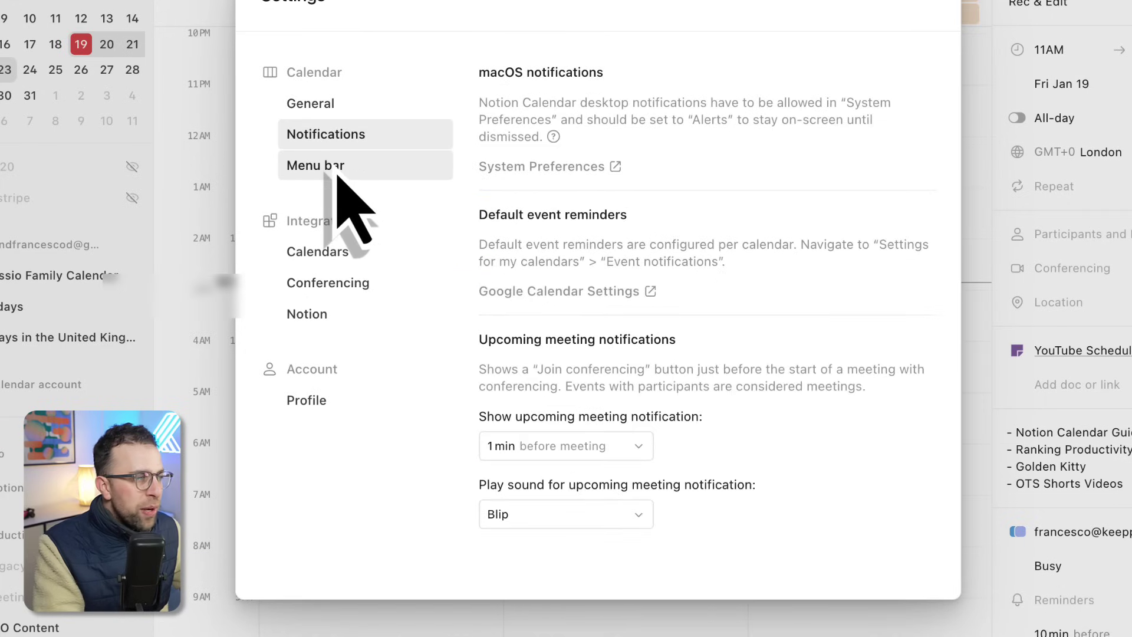
{"action": "left_click", "coordinate": [343, 171]}
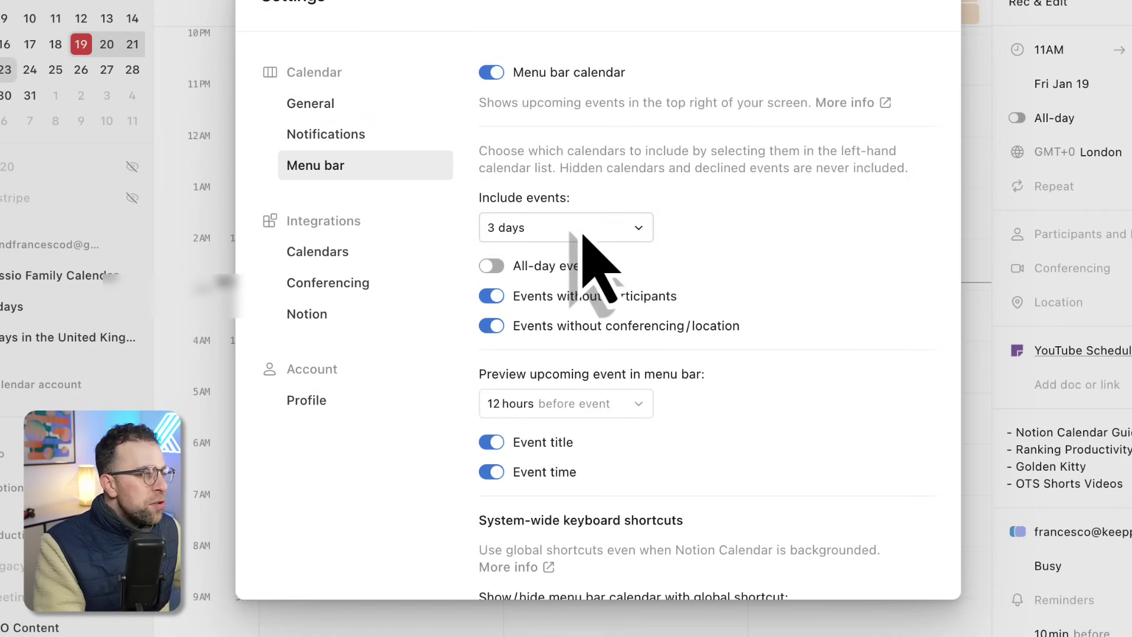
{"action": "scroll", "coordinate": [563, 259], "scroll_direction": "down", "scroll_amount": 3}
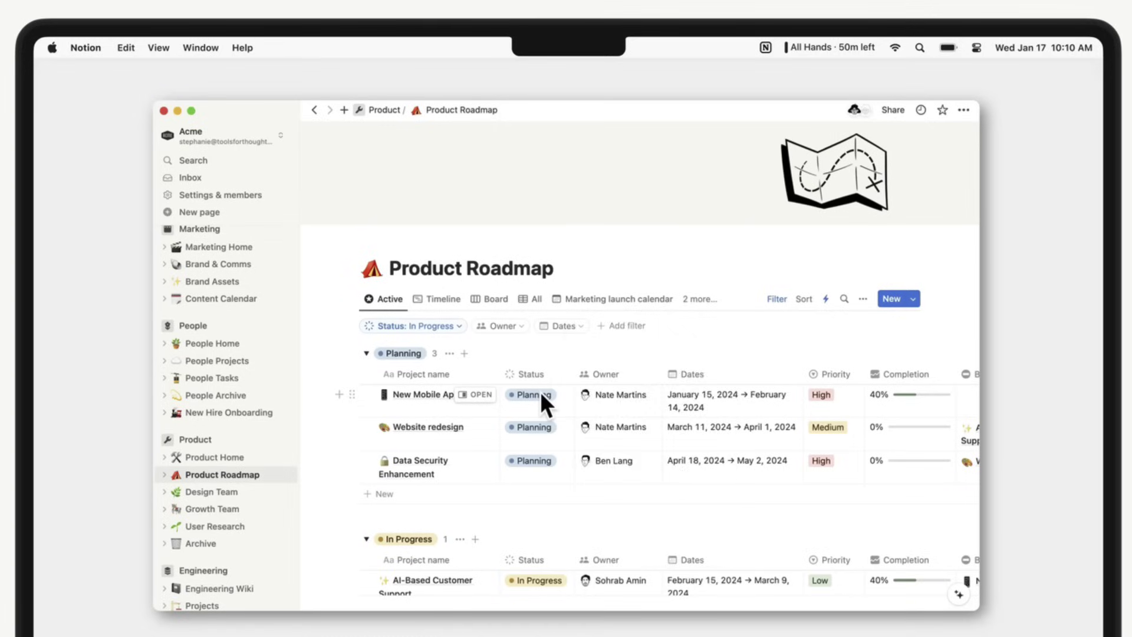
Set New Mobile App Launch to In Progress and show the menu bar's upcoming events.
{"action": "left_click", "coordinate": [540, 392]}
{"action": "left_click", "coordinate": [632, 431]}
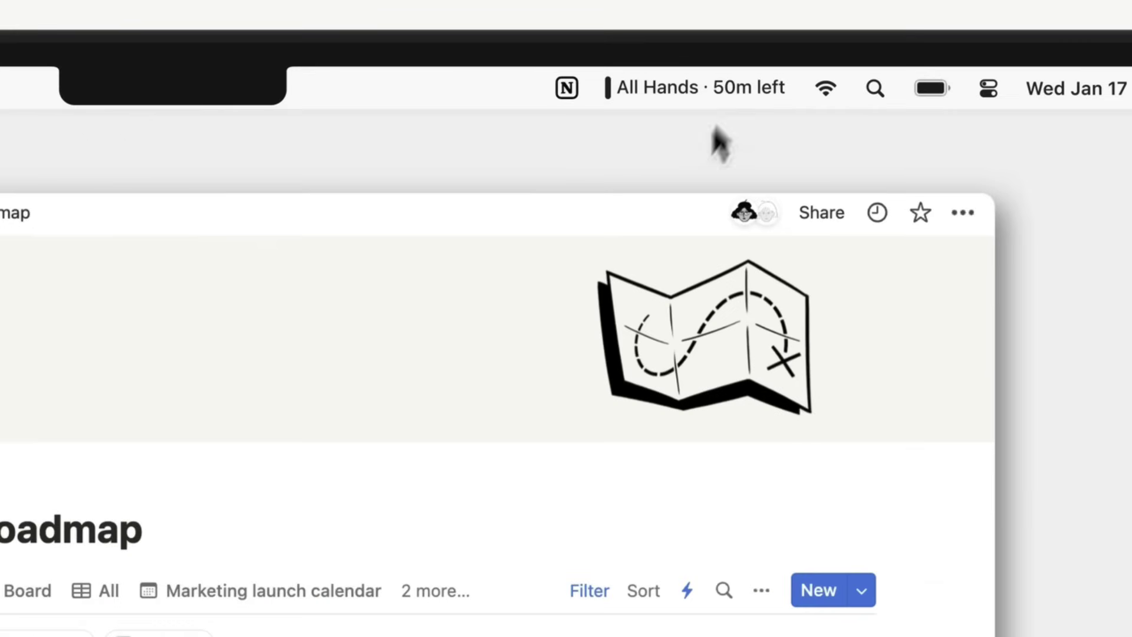
{"action": "left_click", "coordinate": [849, 48]}
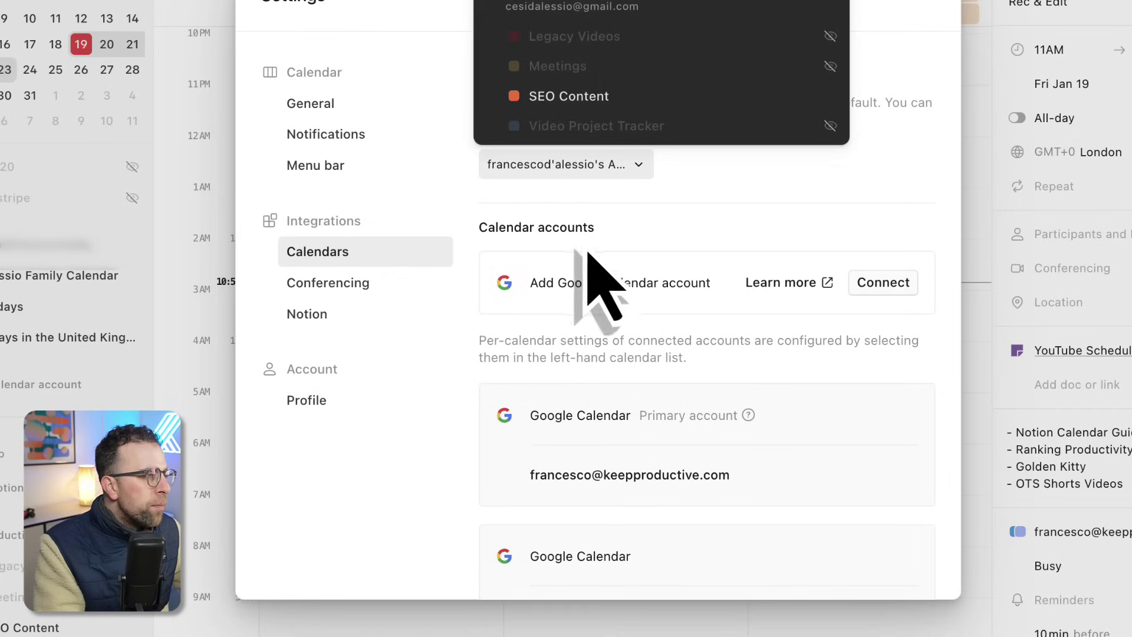
Choose Keep Productive as the default Notion workspace in the Notion settings, then close Settings.
{"action": "key", "text": "Escape"}
{"action": "key", "text": "Down"}
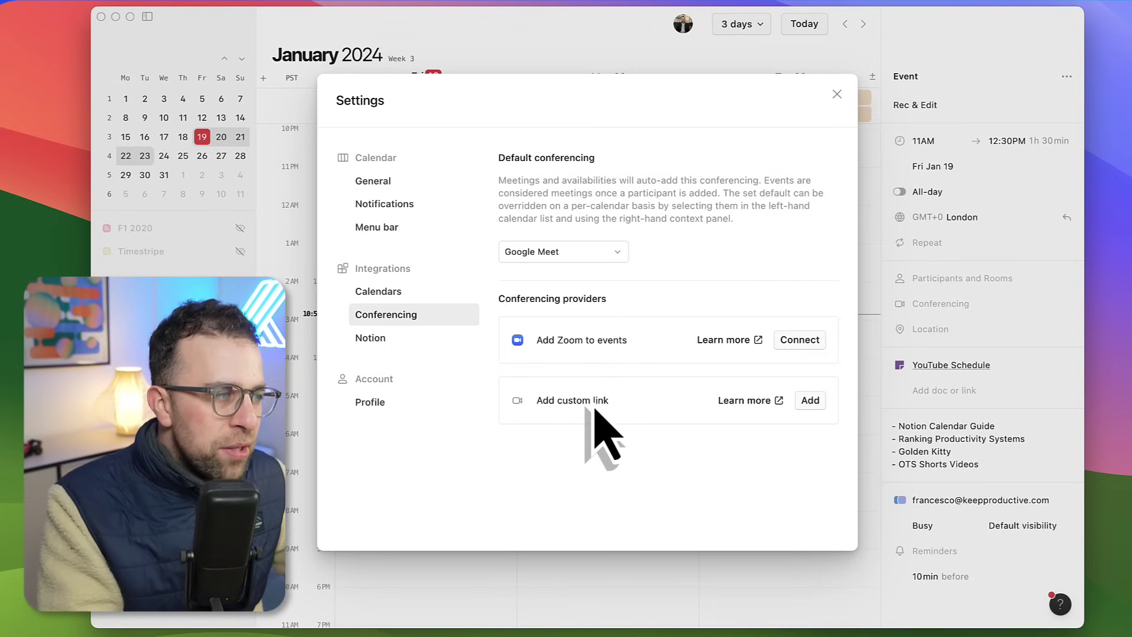
{"action": "left_click", "coordinate": [371, 337]}
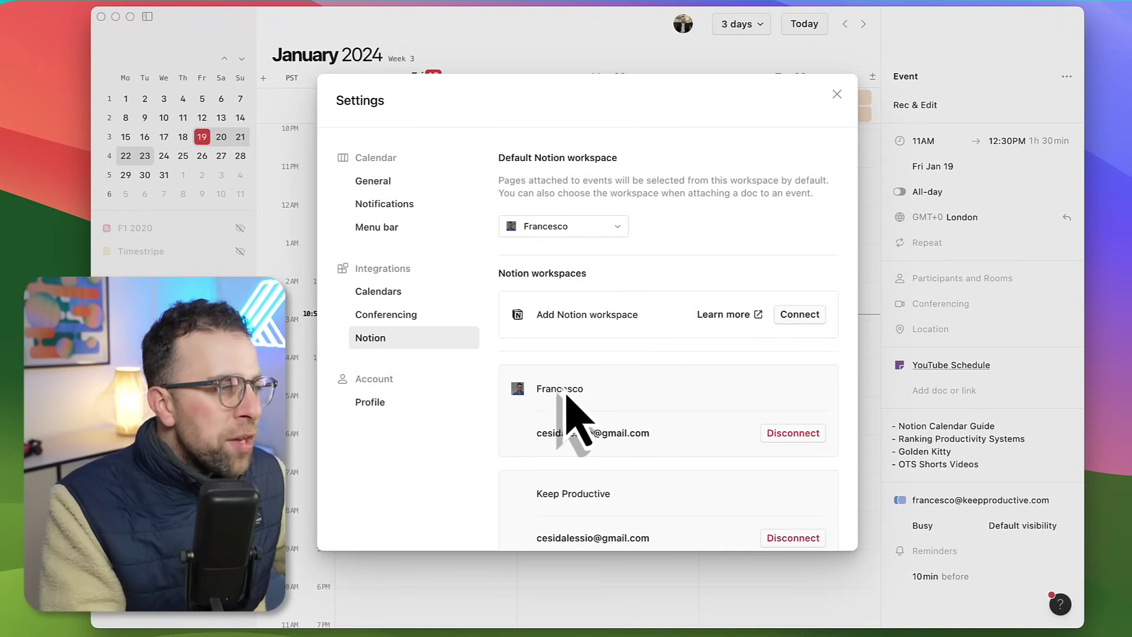
{"action": "left_click", "coordinate": [599, 230]}
{"action": "left_click", "coordinate": [585, 282]}
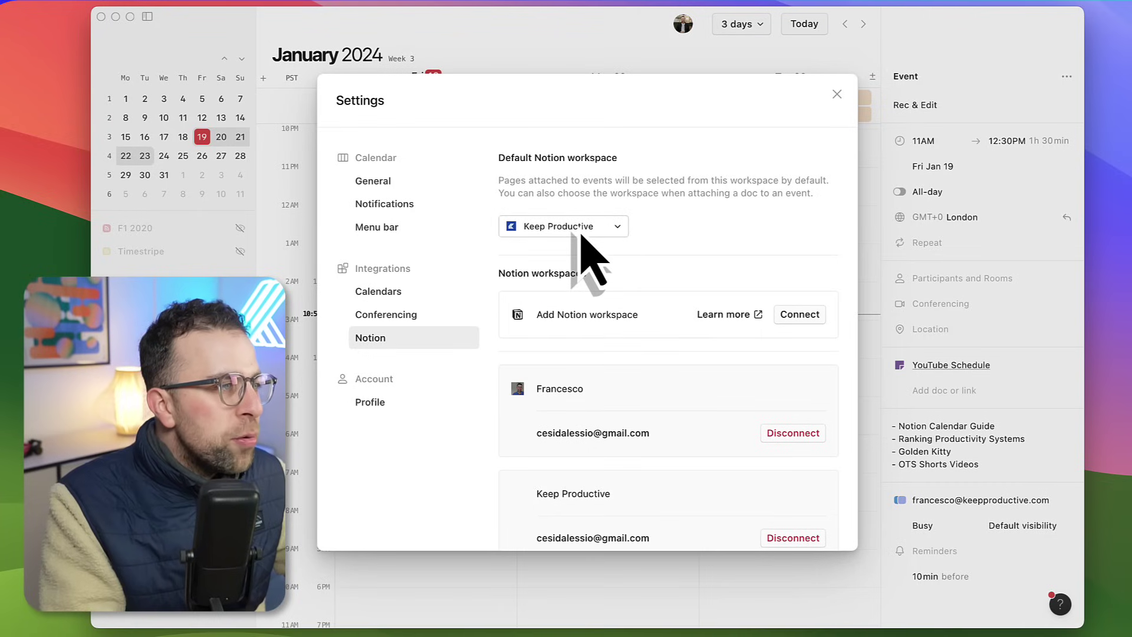
{"action": "left_click", "coordinate": [837, 95]}
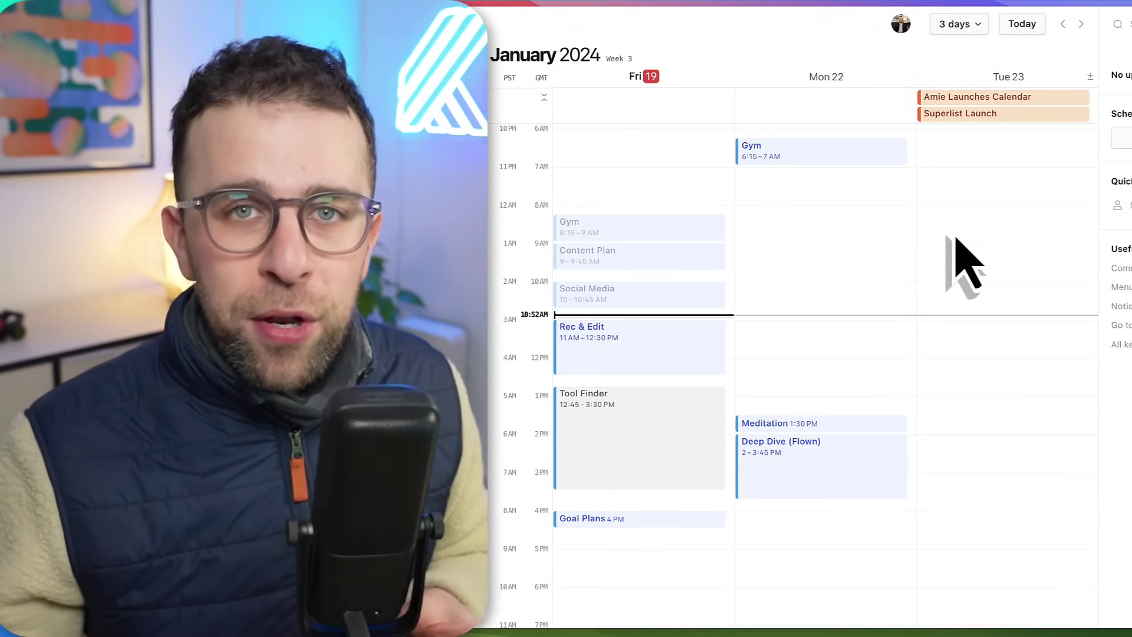
Open the command menu with Cmd+K to show actions like Share availabilities and Create event.
{"action": "key", "text": "super+k"}
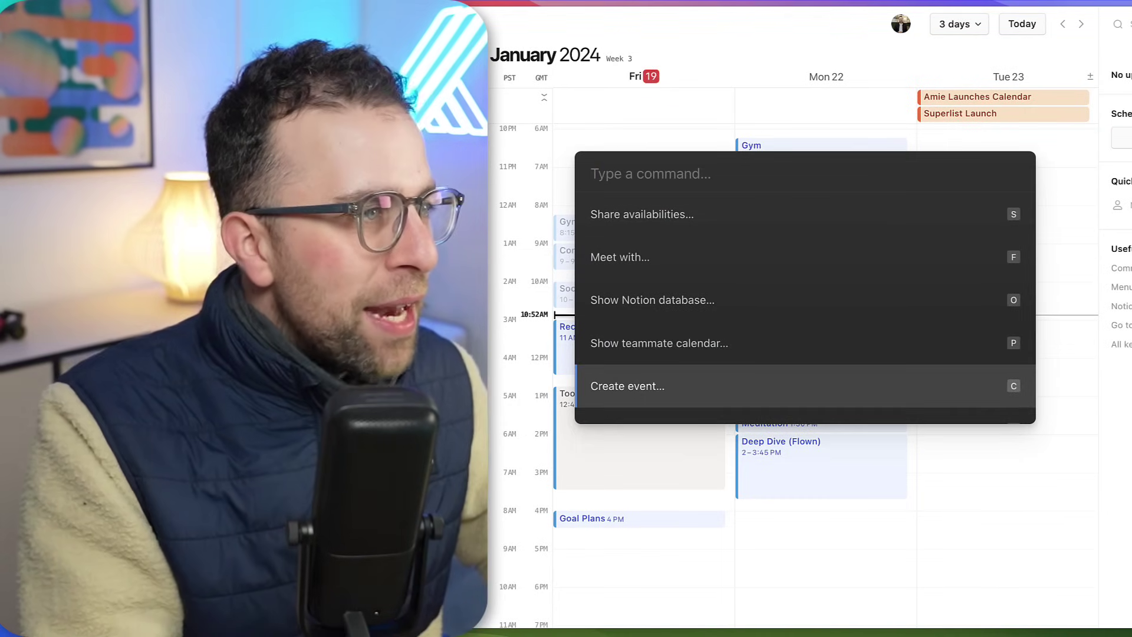
Paste text into the command menu and run an event search for it.
{"action": "type", "text": "defaults write app dockIcon style1"}
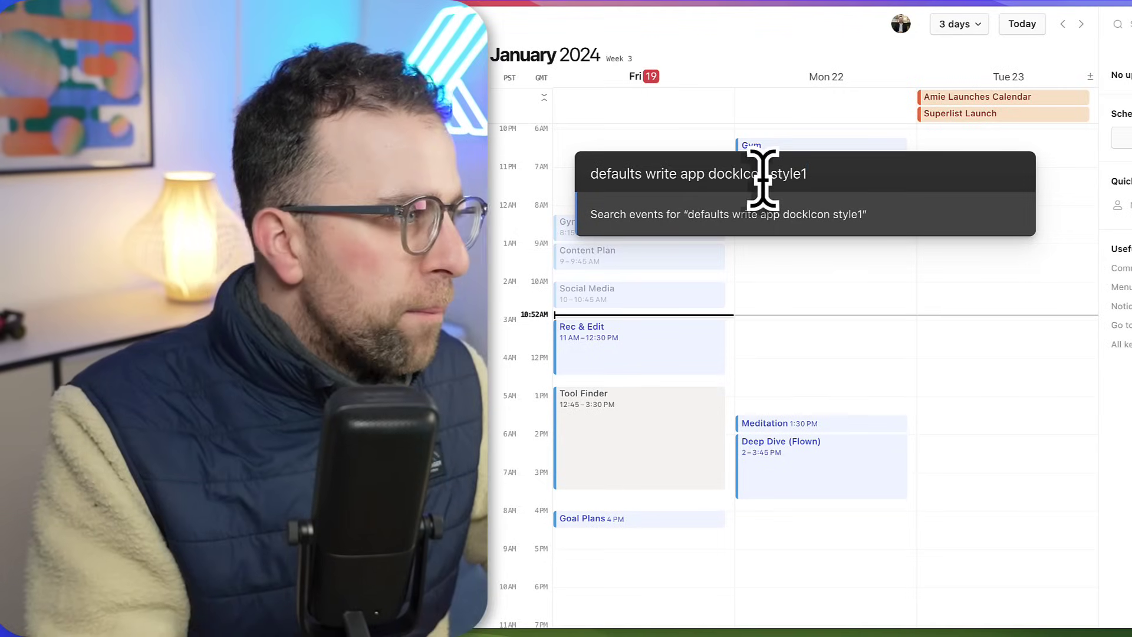
{"action": "key", "text": "Return"}
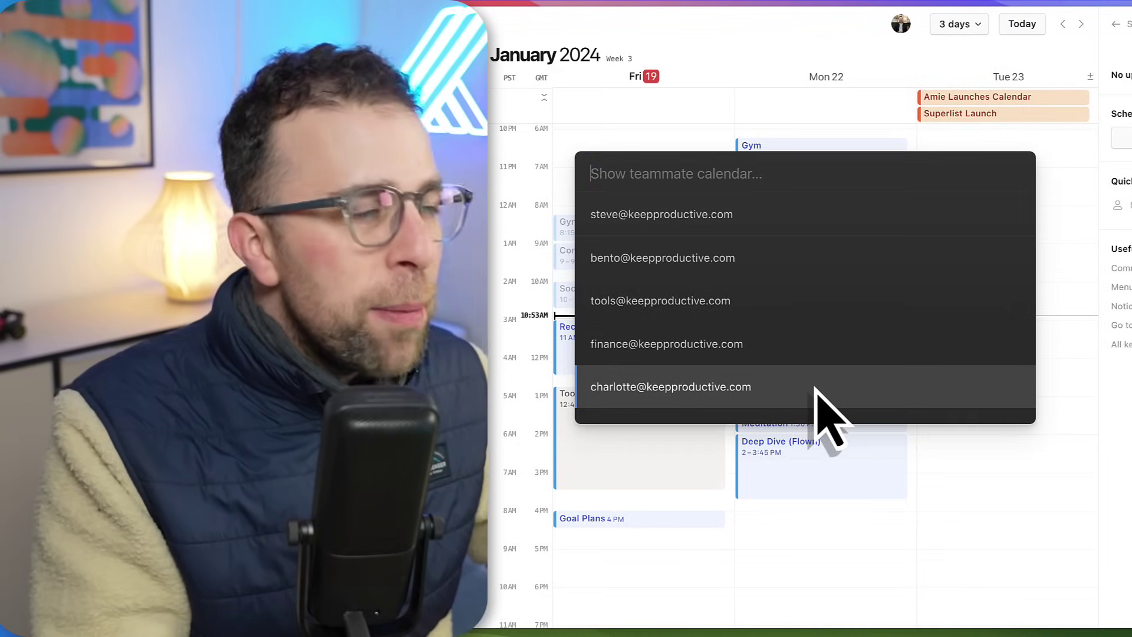
Try adding the SEO Content Notion database as a calendar via Show Notion database.
{"action": "key", "text": "Escape"}
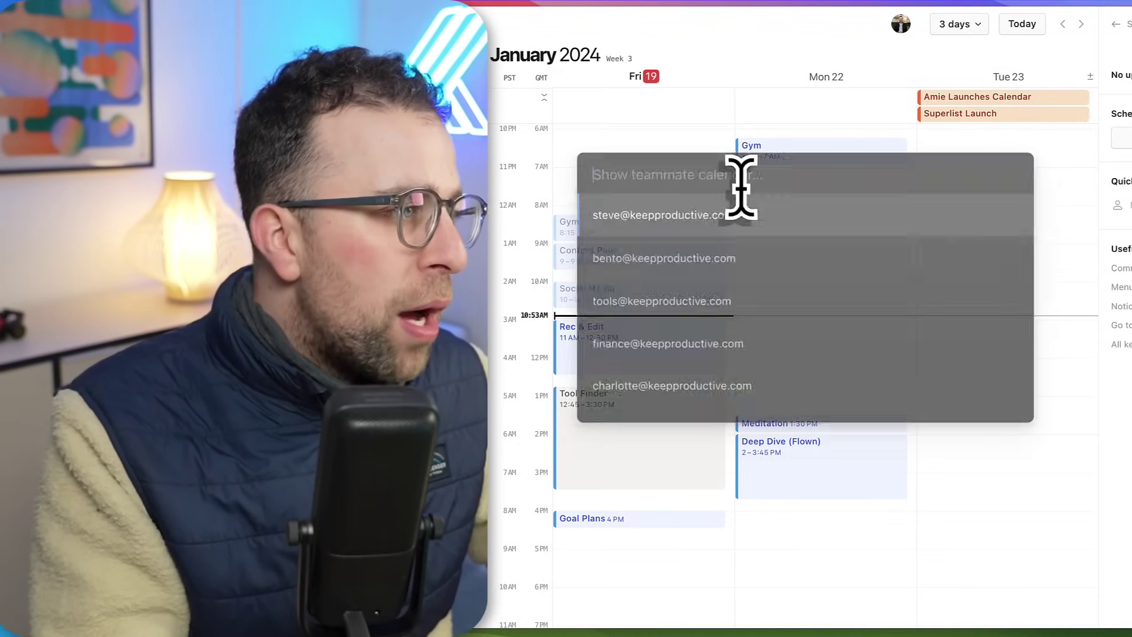
{"action": "scroll", "coordinate": [758, 309], "scroll_direction": "down", "scroll_amount": 1}
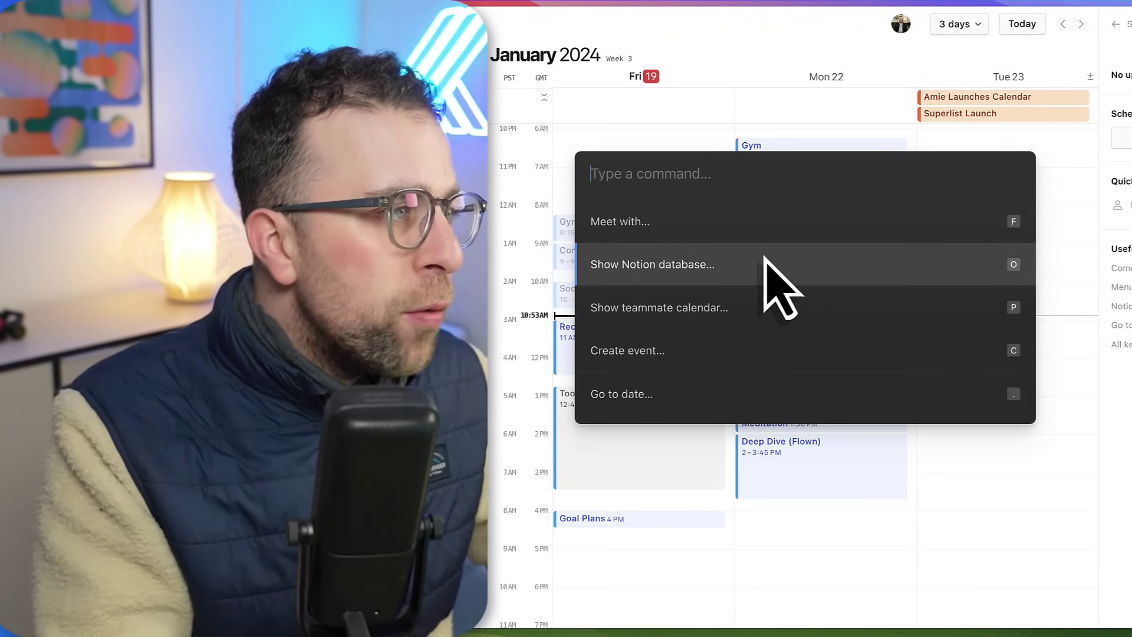
{"action": "left_click", "coordinate": [764, 257]}
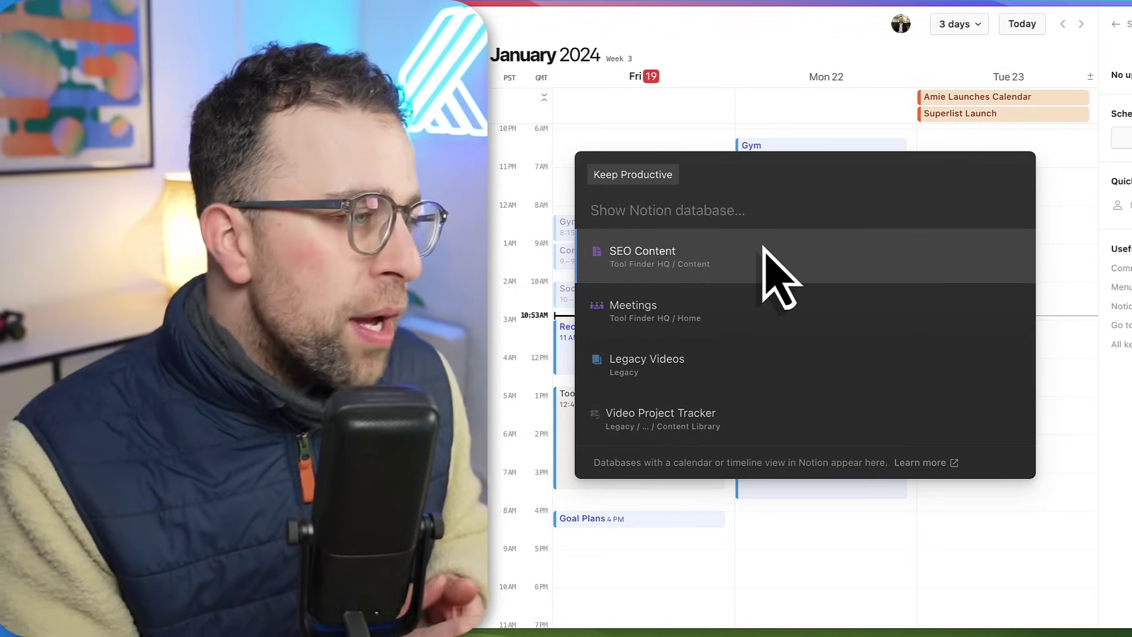
{"action": "left_click", "coordinate": [764, 250]}
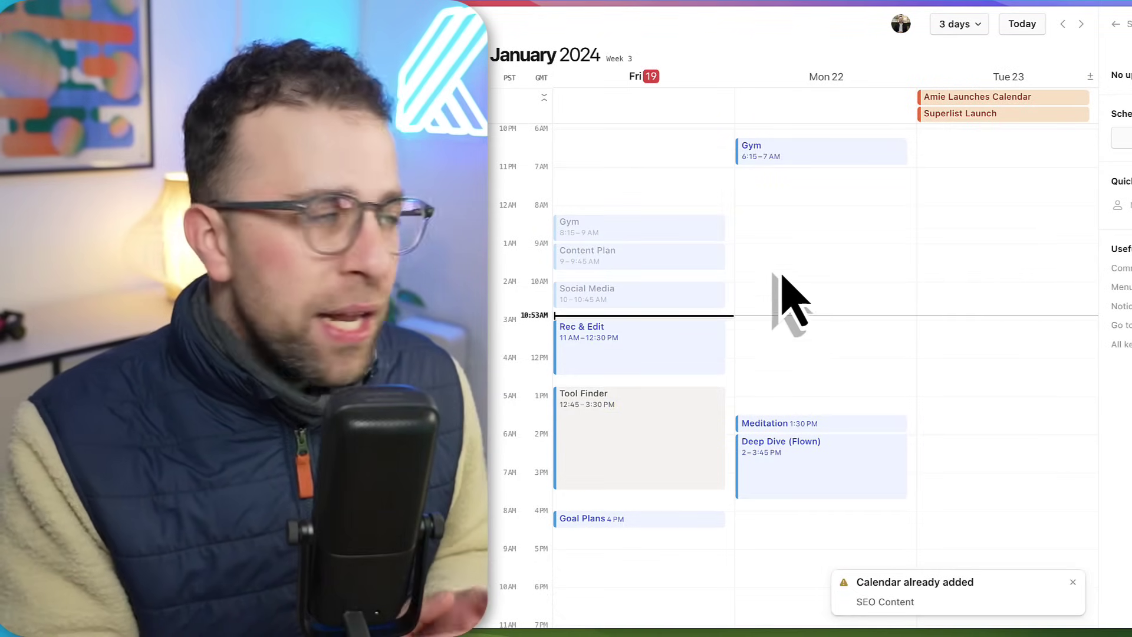
Show the Travel to time zone picker listing city time zones with the Z shortcut.
{"action": "key", "text": "z"}
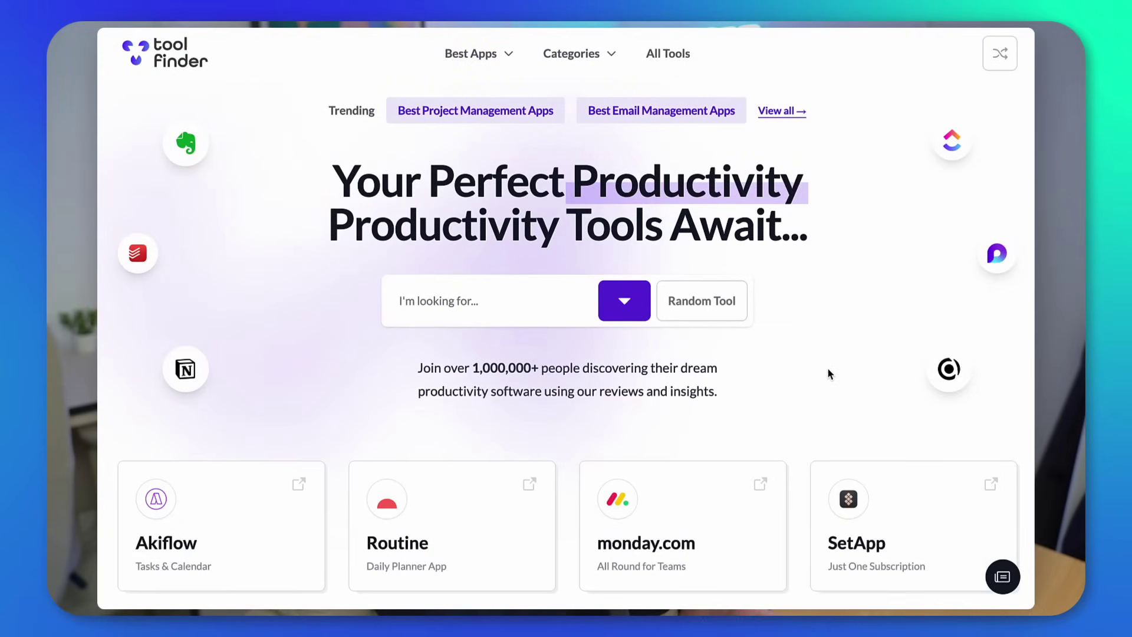
Go to the 10 Best To Do Lists Apps of 2024 article under Best Apps.
{"action": "left_click", "coordinate": [474, 62]}
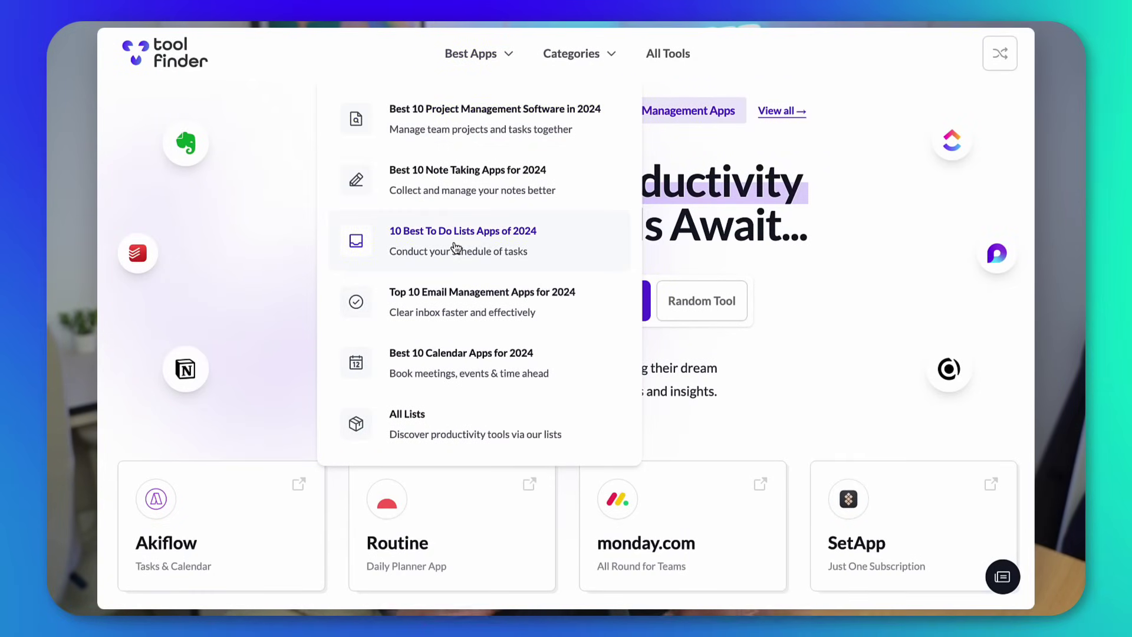